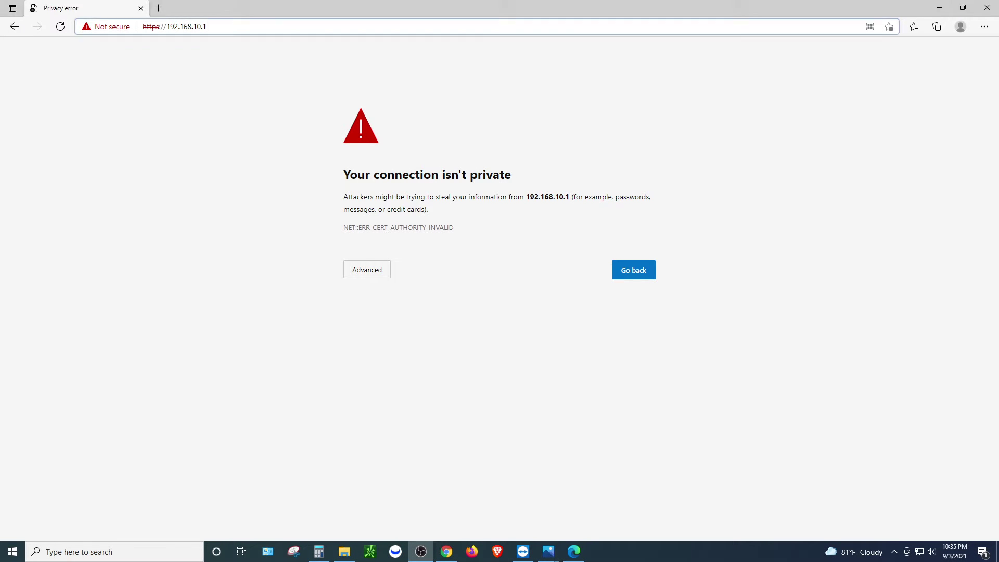
Bypass Edge's privacy error with Advanced and 'Continue to 192.168.10.1 (unsafe)'
{"action": "left_click", "coordinate": [174, 27]}
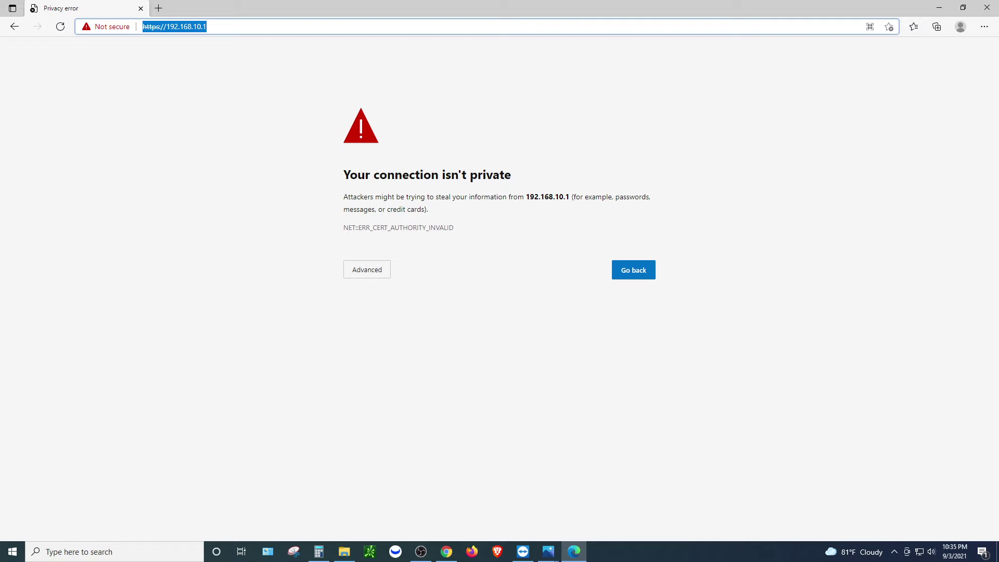
{"action": "left_click_drag", "start_coordinate": [350, 174], "coordinate": [455, 231]}
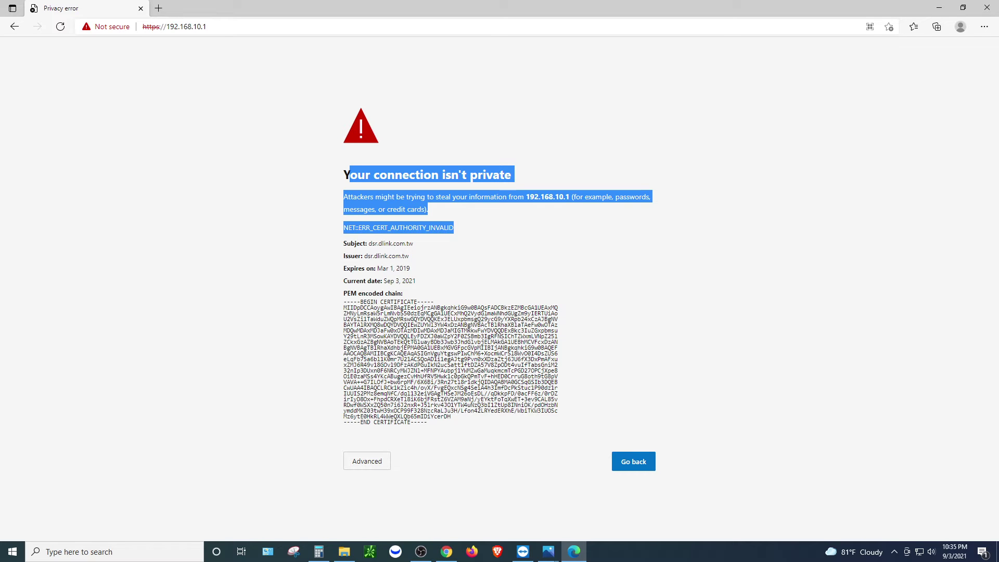
{"action": "left_click", "coordinate": [447, 228]}
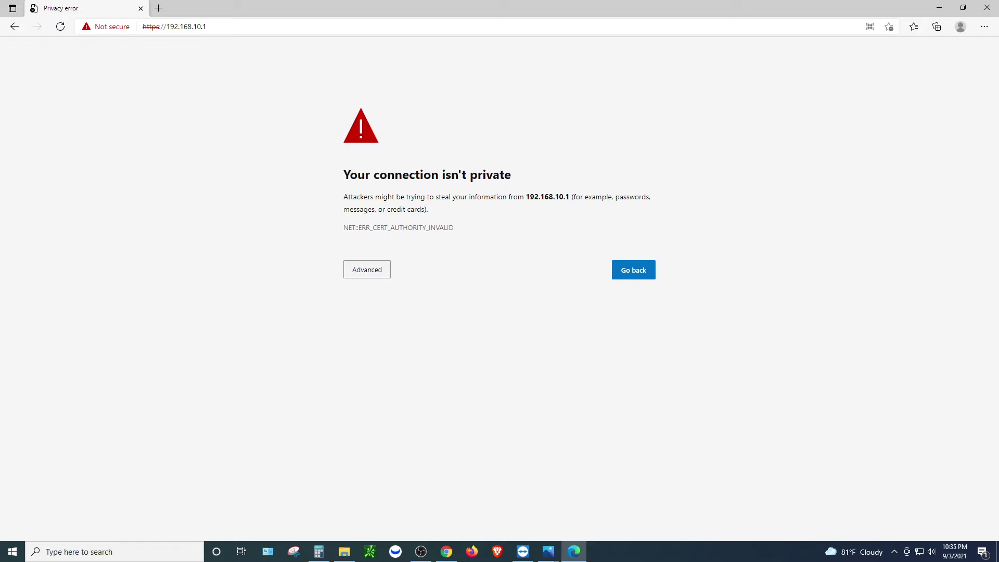
{"action": "left_click", "coordinate": [367, 270]}
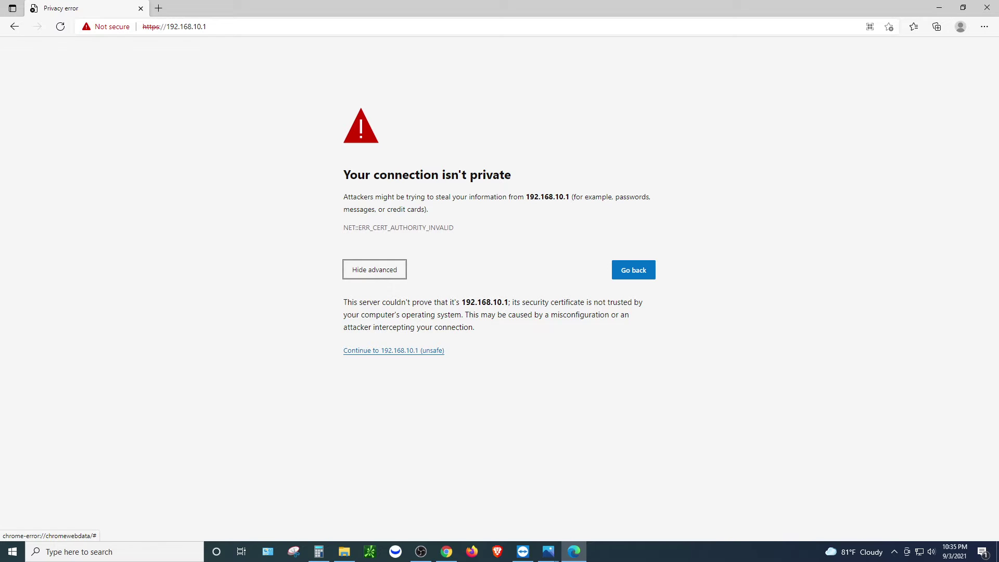
{"action": "left_click", "coordinate": [393, 350]}
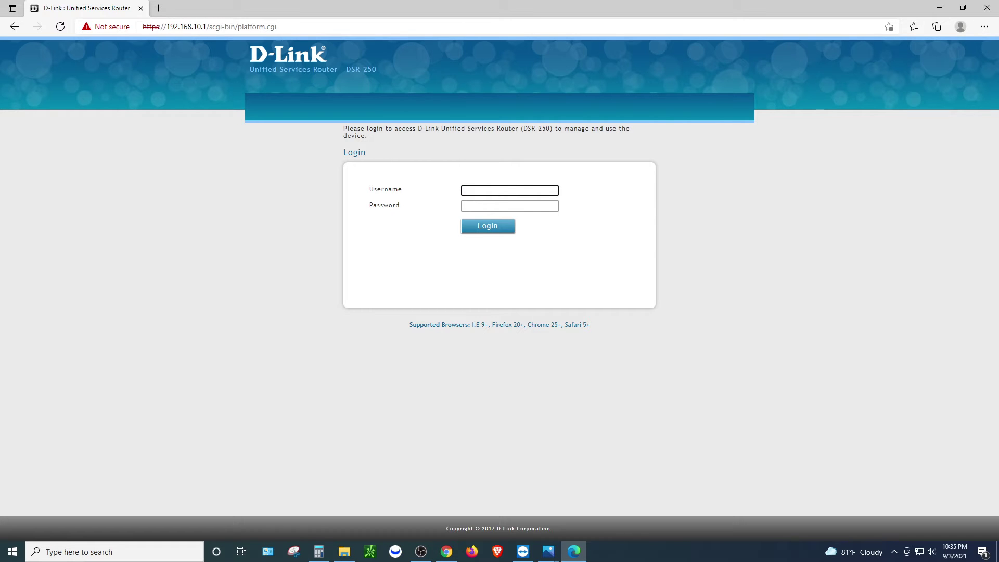
Log in as admin using the saved username suggestion and the router password
{"action": "type", "text": "adminm"}
{"action": "key", "text": "Tab"}
{"action": "key", "text": "shift+Tab"}
{"action": "type", "text": "ad"}
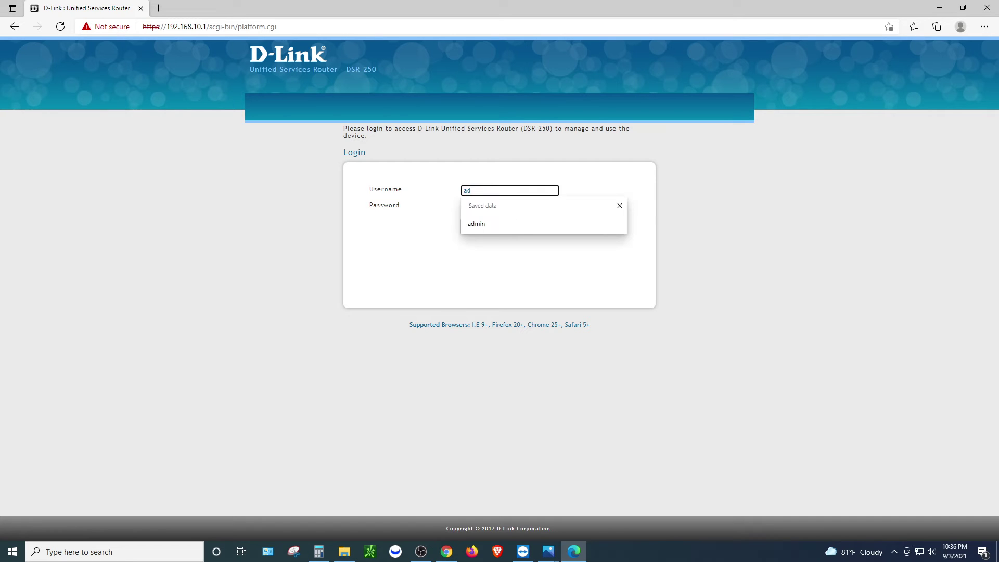
{"action": "key", "text": "Down"}
{"action": "key", "text": "Tab"}
{"action": "type", "text": "admin"}
{"action": "key", "text": "Return"}
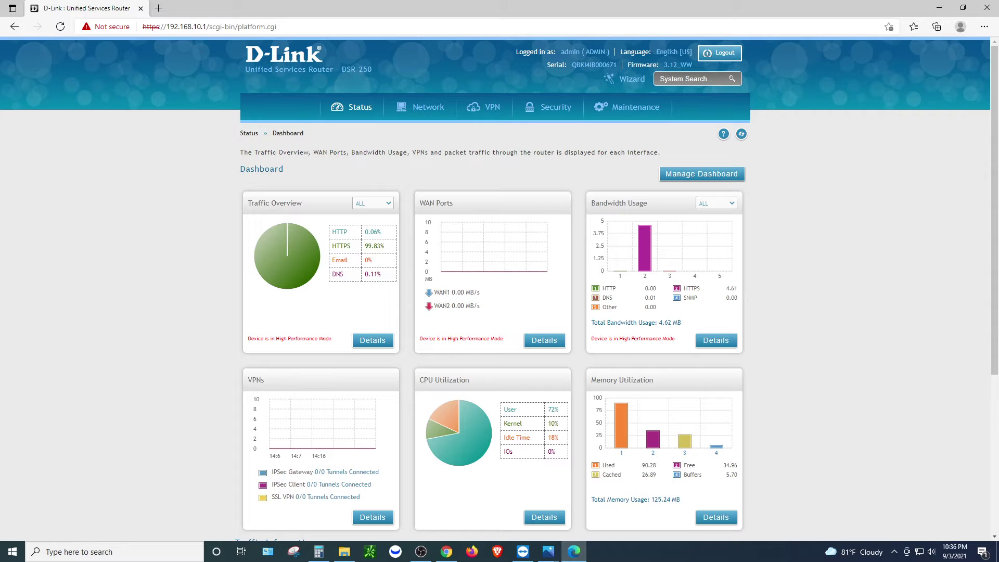
Scan the dashboard description and panels, scrolling down and back up
{"action": "left_click_drag", "start_coordinate": [244, 152], "coordinate": [314, 540]}
{"action": "left_click", "coordinate": [315, 539]}
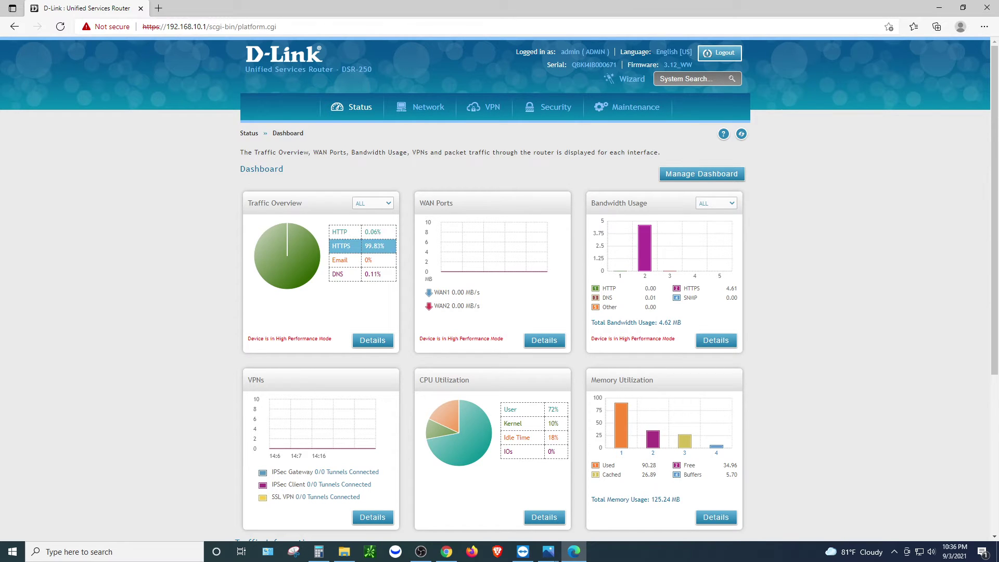
{"action": "scroll", "coordinate": [499, 287], "scroll_direction": "down", "scroll_amount": 1}
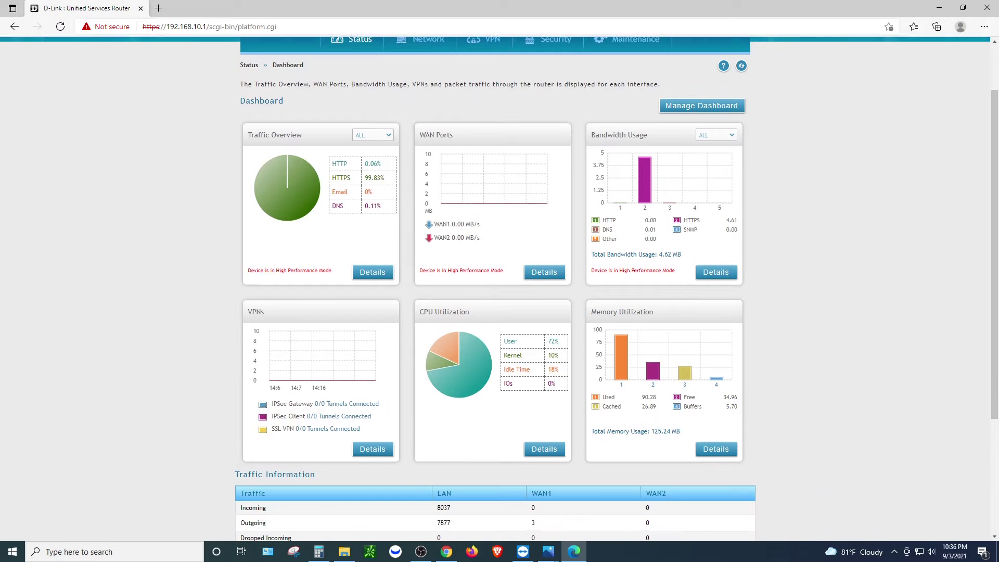
{"action": "scroll", "coordinate": [452, 292], "scroll_direction": "up", "scroll_amount": 1}
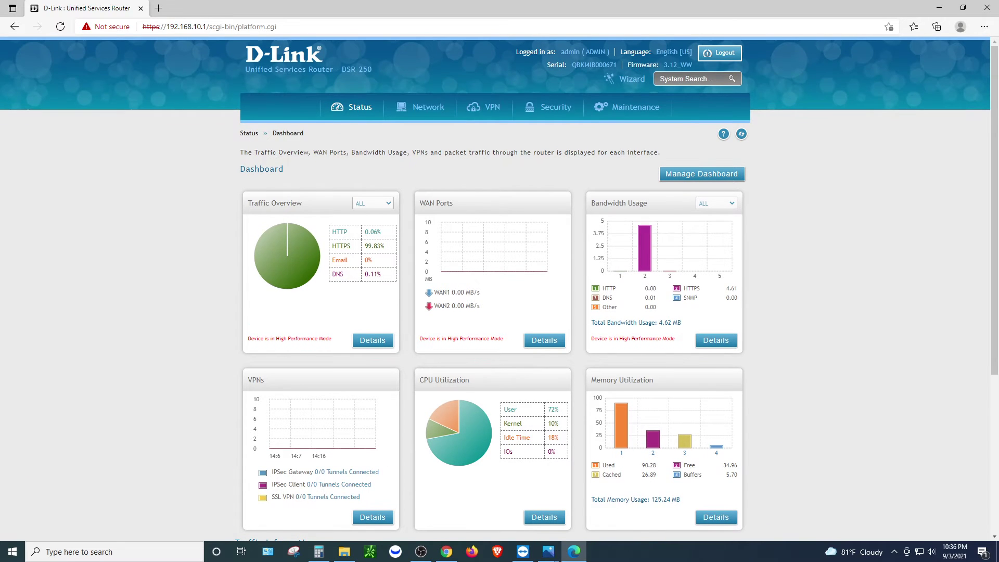
Inspect the WAN1 throughput, CPU Utilization and Memory Utilization panels
{"action": "left_click_drag", "start_coordinate": [455, 292], "coordinate": [435, 305]}
{"action": "left_click_drag", "start_coordinate": [428, 292], "coordinate": [312, 539]}
{"action": "left_click_drag", "start_coordinate": [240, 152], "coordinate": [315, 538]}
{"action": "left_click_drag", "start_coordinate": [469, 380], "coordinate": [424, 379]}
{"action": "left_click_drag", "start_coordinate": [591, 380], "coordinate": [654, 380]}
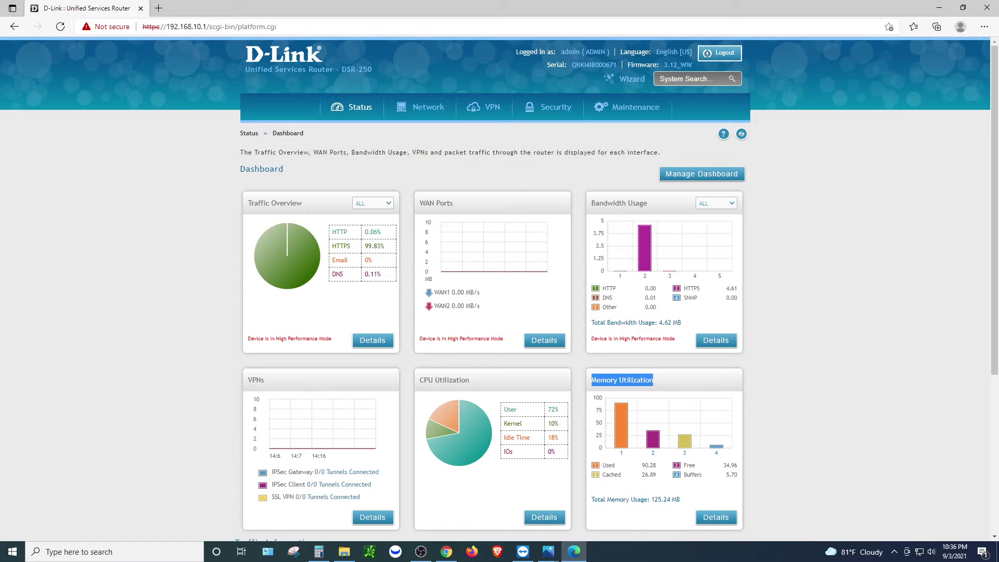
{"action": "mouse_move", "coordinate": [358, 107]}
{"action": "mouse_move", "coordinate": [424, 107]}
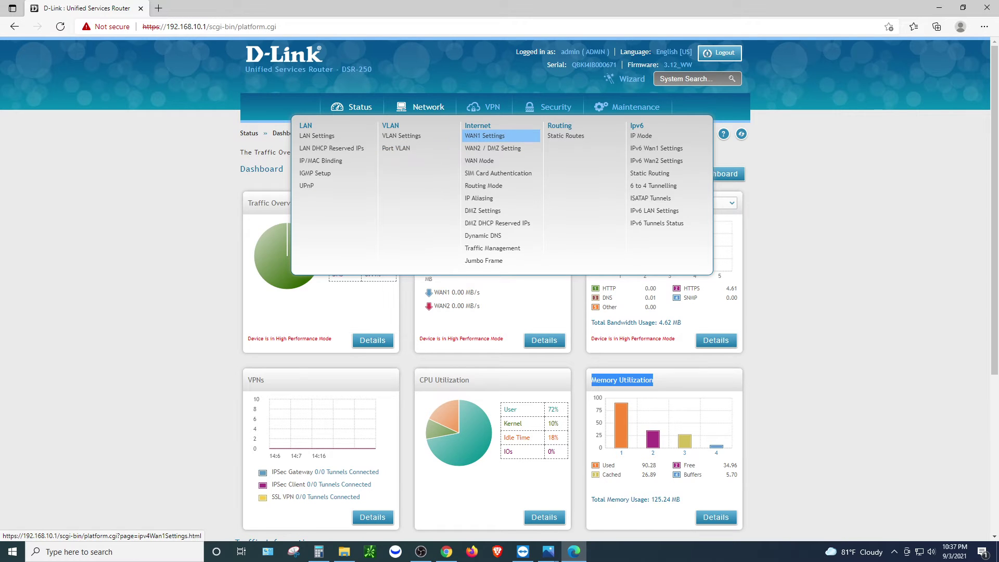
Open WAN1 Settings and set the Connection Type to Static IP
{"action": "left_click", "coordinate": [484, 135]}
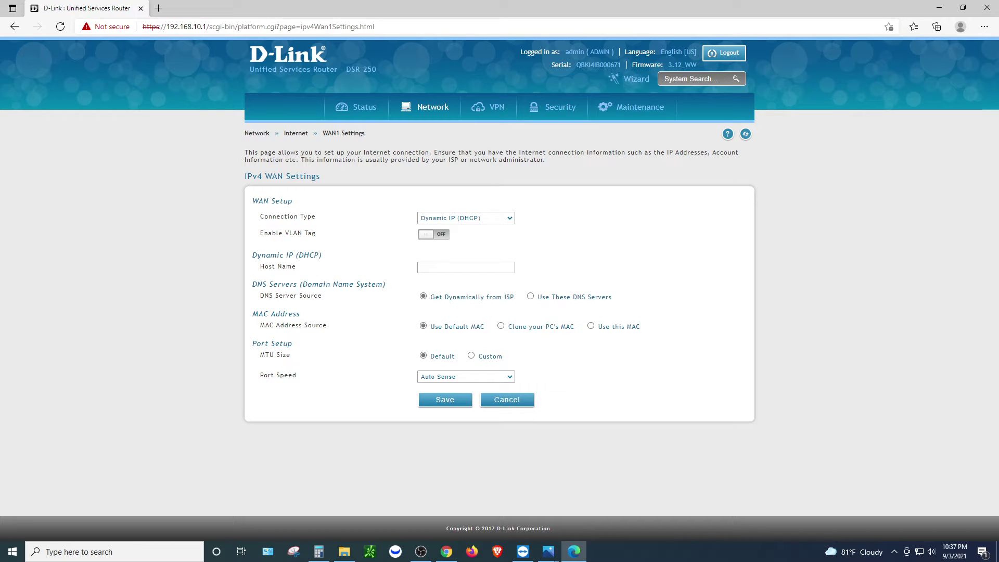
{"action": "left_click", "coordinate": [465, 217]}
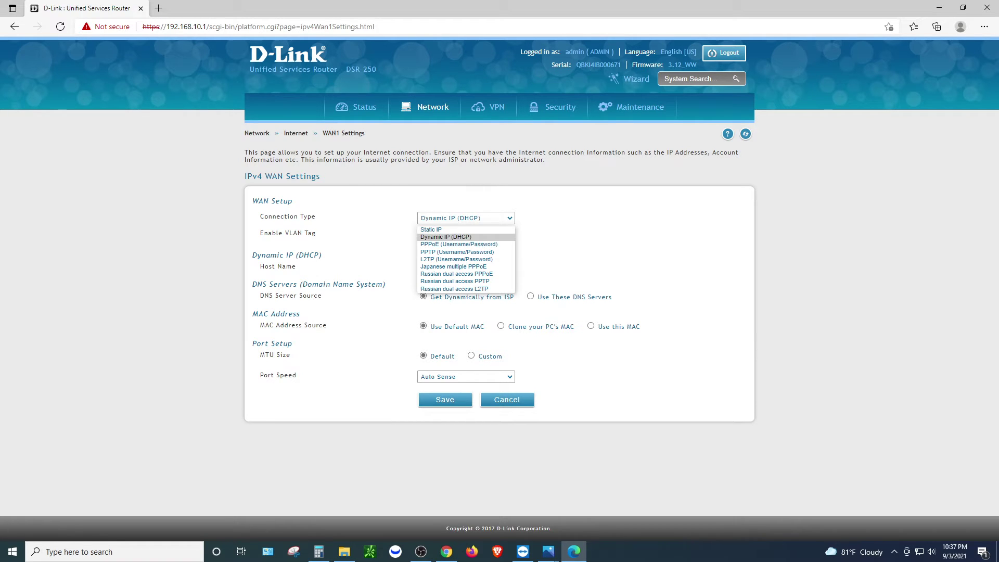
{"action": "key", "text": "Up"}
{"action": "key", "text": "Return"}
Enter IP 10.20.10.88, subnet mask 255.255.255.252 and gateway 10.20.10.1
{"action": "key", "text": "Tab"}
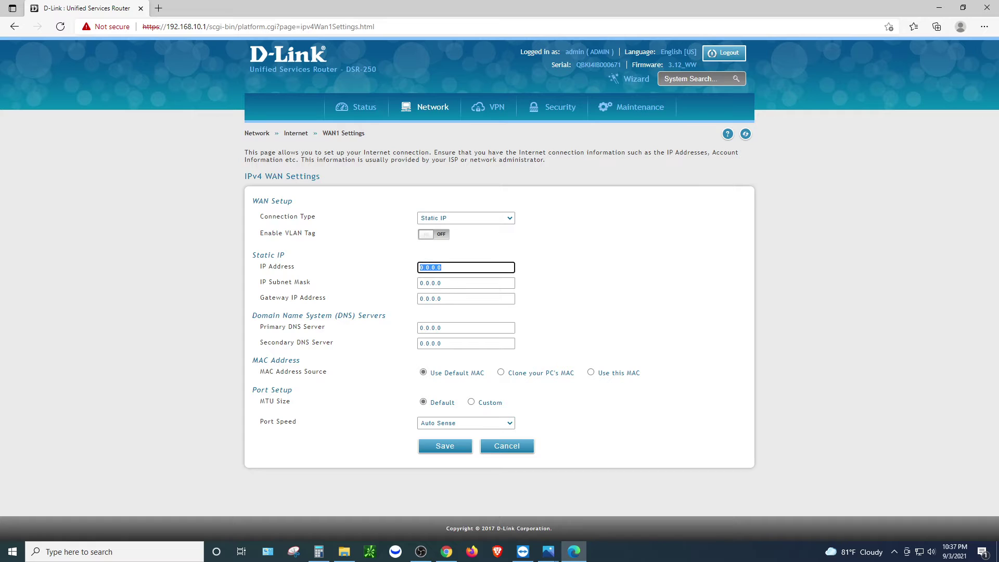
{"action": "type", "text": "10.20.10.88"}
{"action": "key", "text": "Tab"}
{"action": "type", "text": "255.255.255.252"}
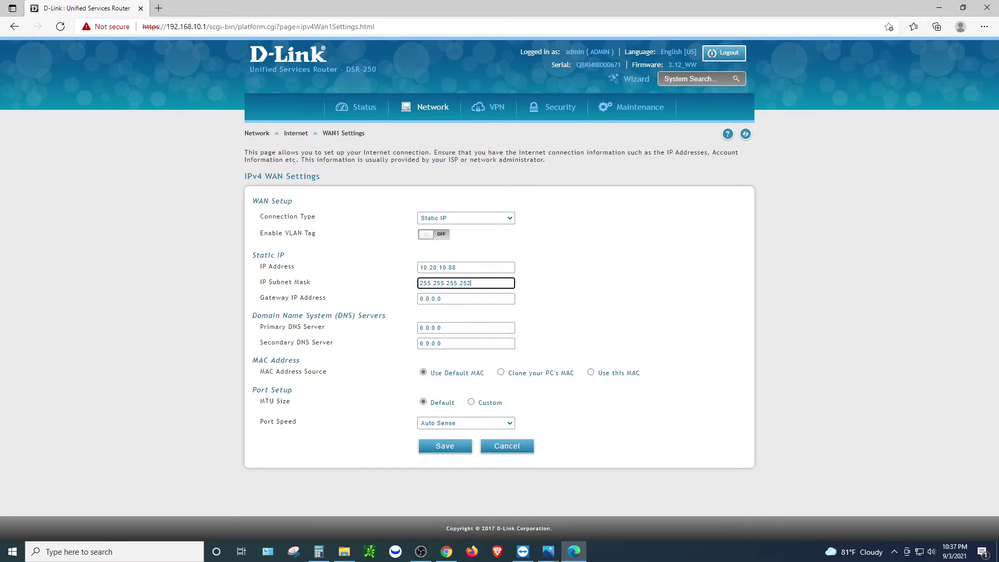
{"action": "key", "text": "Tab"}
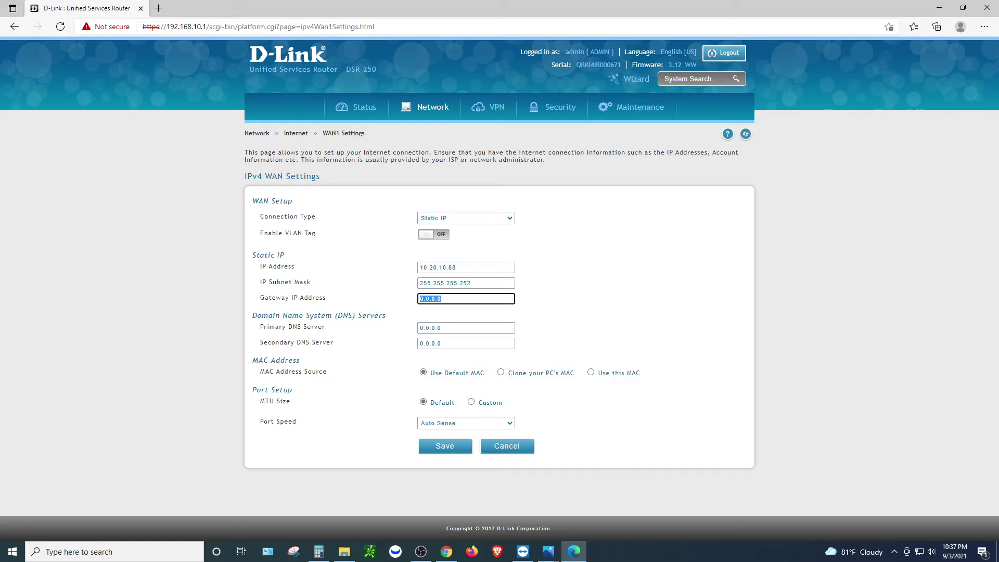
{"action": "type", "text": "10.20.10.1"}
{"action": "key", "text": "Tab"}
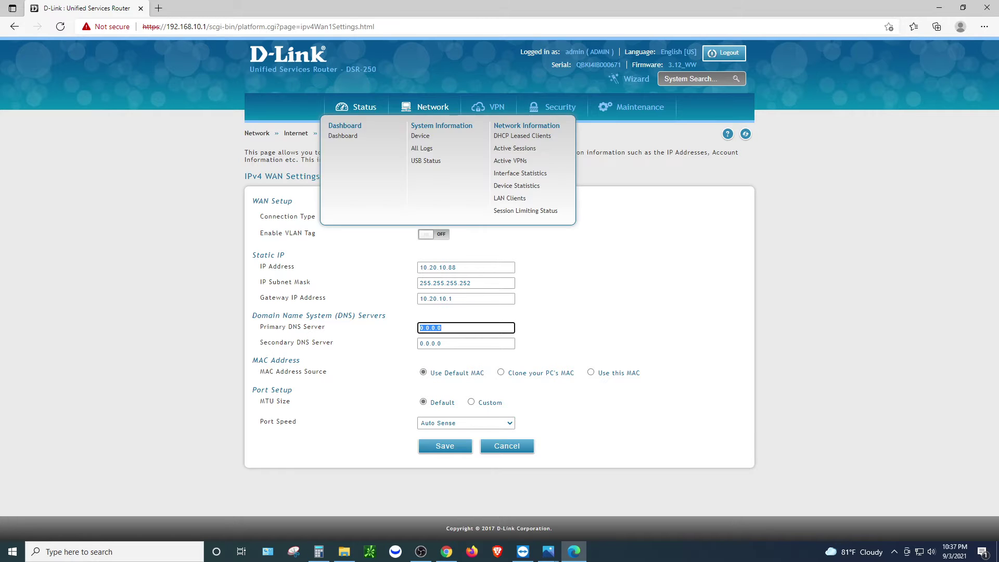
{"action": "left_click", "coordinate": [465, 267]}
Enter primary DNS 66.77.88.99 and secondary DNS 8.8.8.8
{"action": "key", "text": "Tab"}
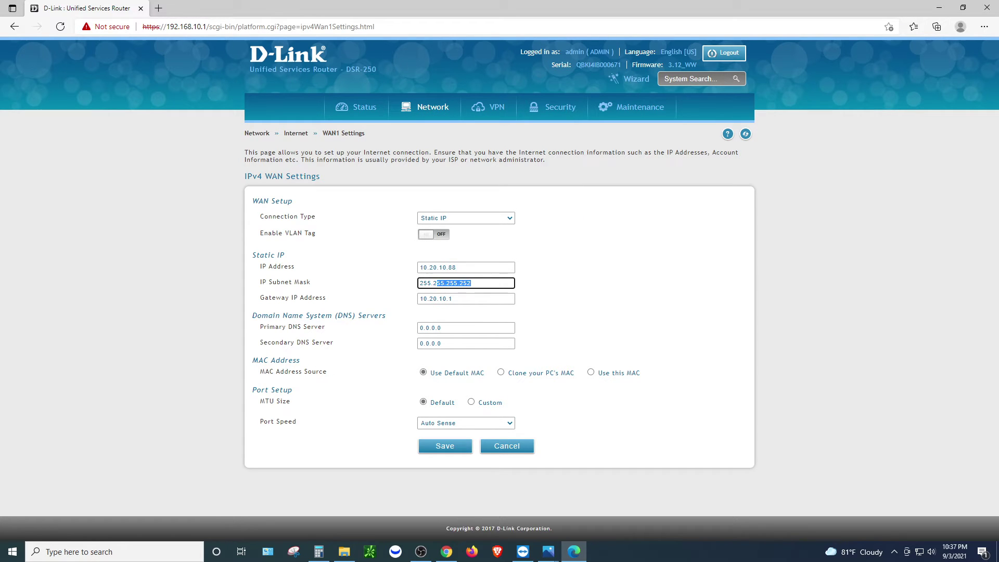
{"action": "key", "text": "Tab"}
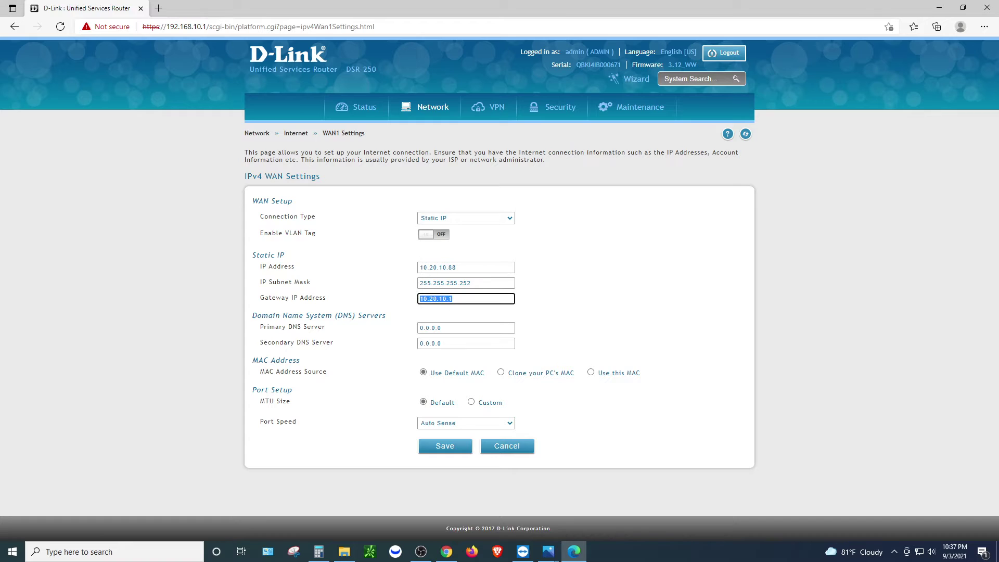
{"action": "key", "text": "Tab"}
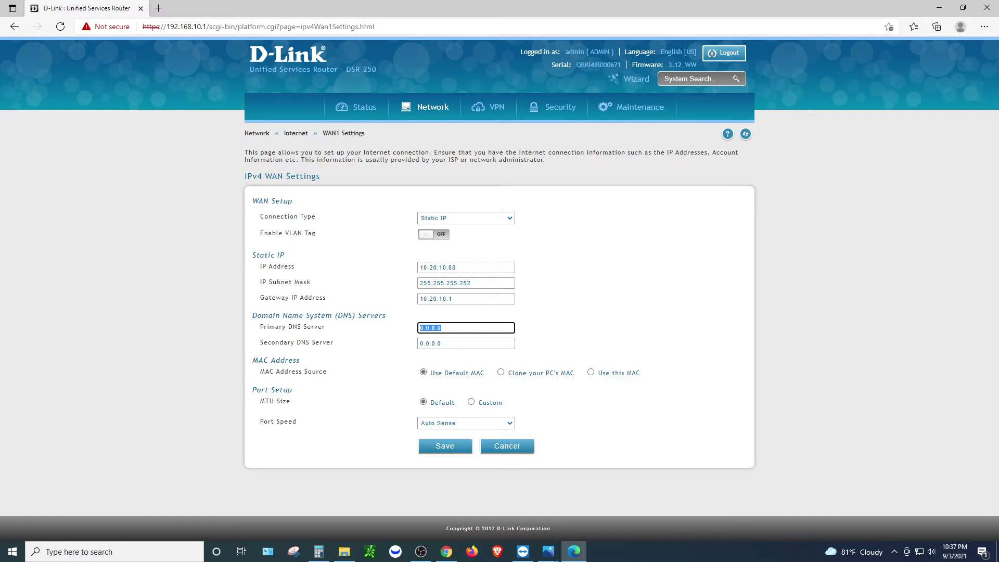
{"action": "type", "text": "10"}
{"action": "type", "text": "66"}
{"action": "type", "text": ".77.88.99"}
{"action": "key", "text": "Tab"}
{"action": "type", "text": "8.8.8."}
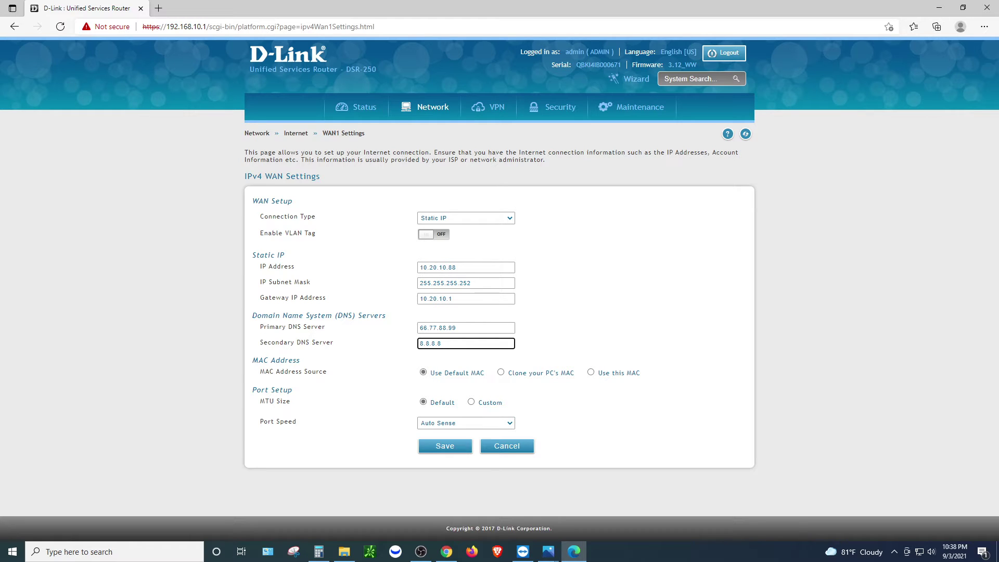
{"action": "type", "text": "8"}
Switch the WAN1 Connection Type back to Dynamic IP (DHCP)
{"action": "left_click", "coordinate": [465, 217]}
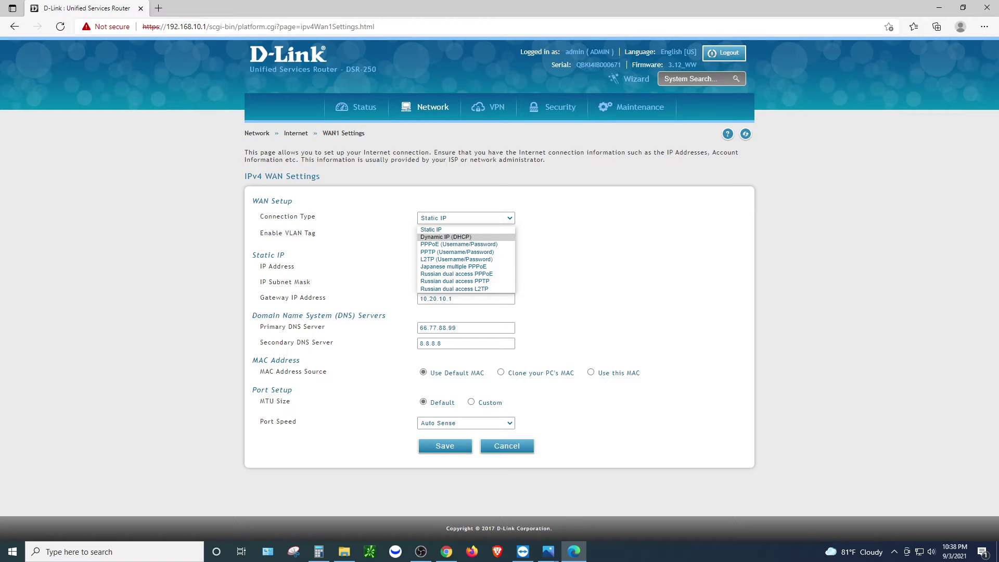
{"action": "key", "text": "Return"}
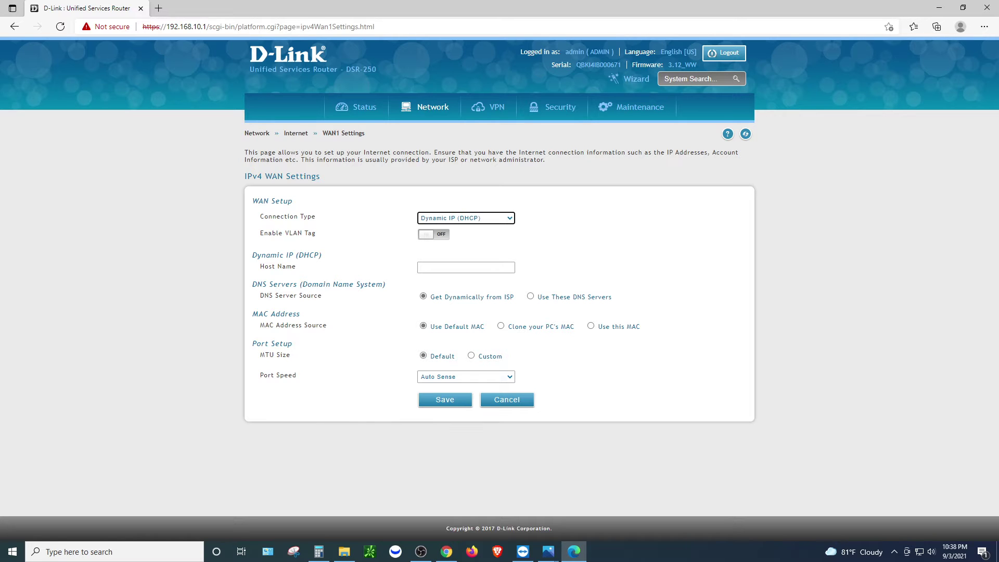
{"action": "mouse_move", "coordinate": [432, 109]}
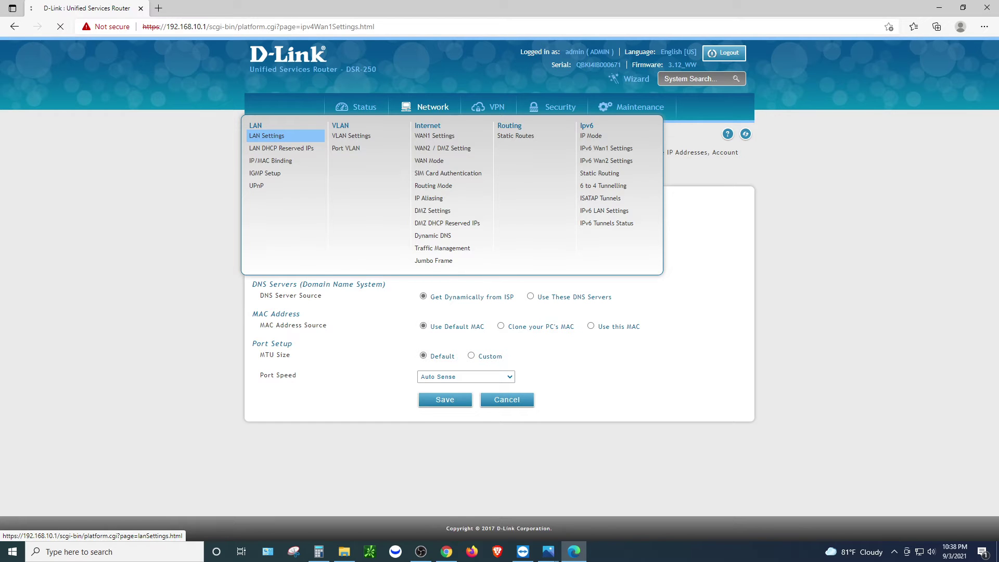
{"action": "left_click", "coordinate": [266, 135]}
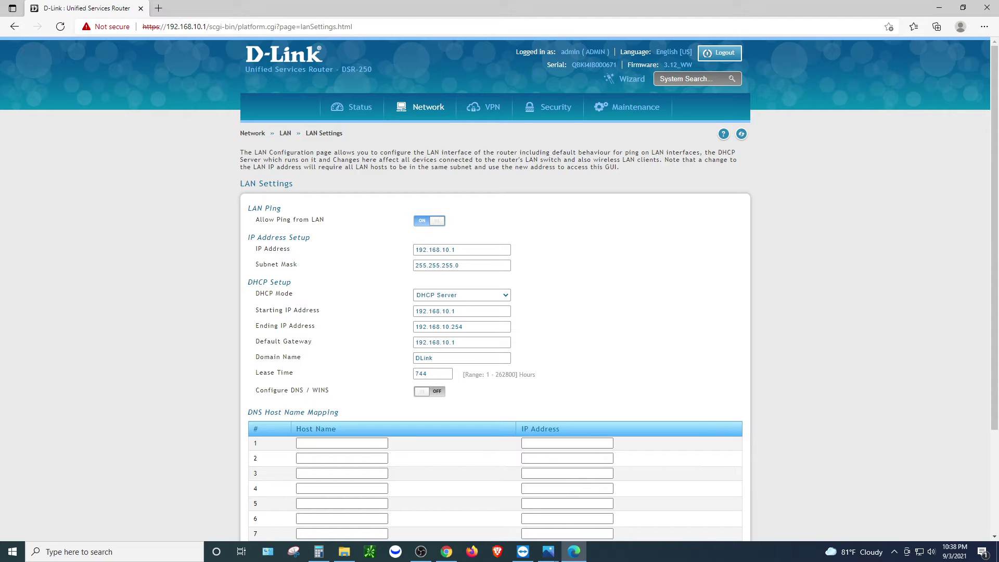
{"action": "left_click_drag", "start_coordinate": [456, 250], "coordinate": [415, 250]}
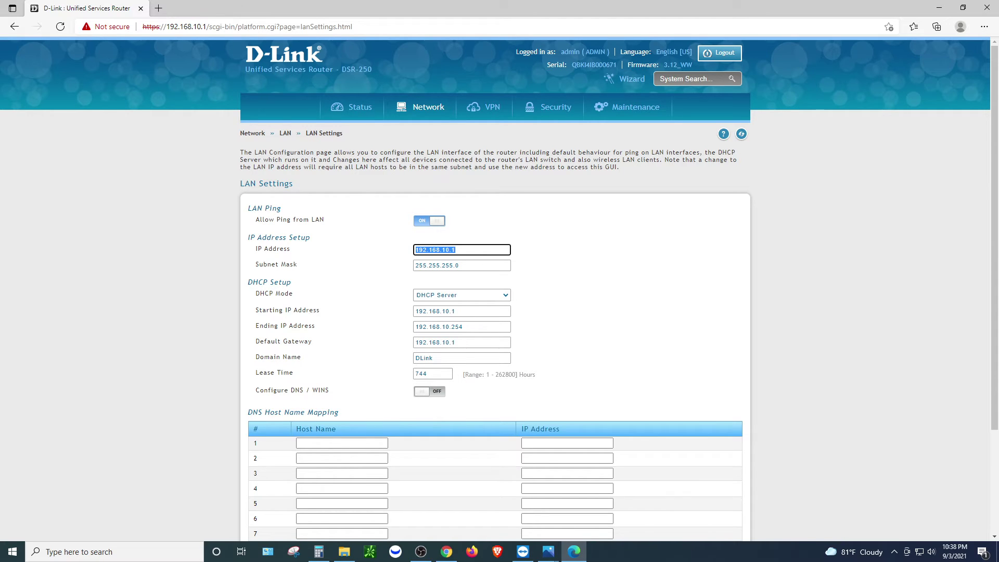
{"action": "left_click", "coordinate": [429, 250]}
{"action": "left_click_drag", "start_coordinate": [456, 249], "coordinate": [415, 250]}
{"action": "left_click_drag", "start_coordinate": [207, 27], "coordinate": [155, 27]}
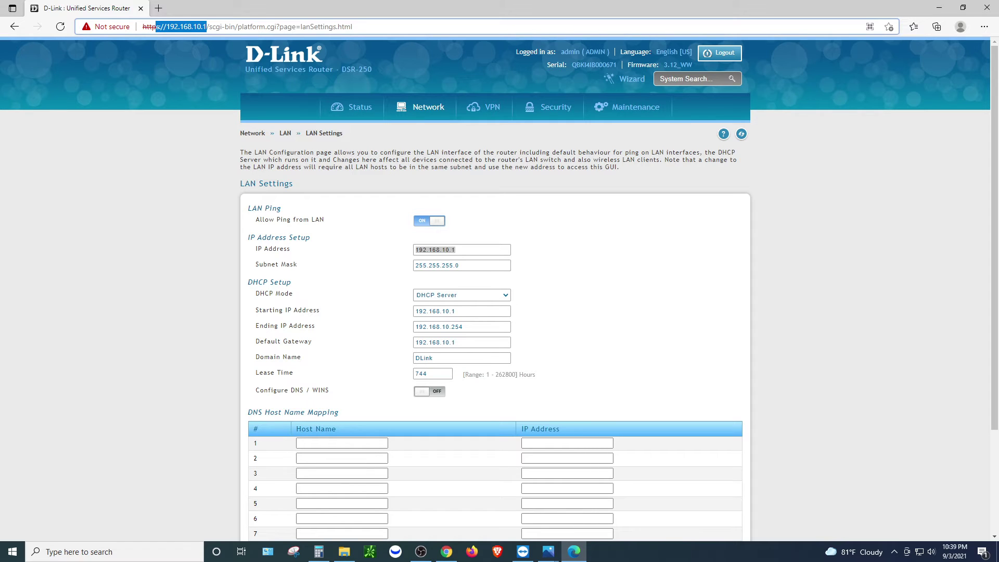
{"action": "left_click_drag", "start_coordinate": [415, 266], "coordinate": [460, 265]}
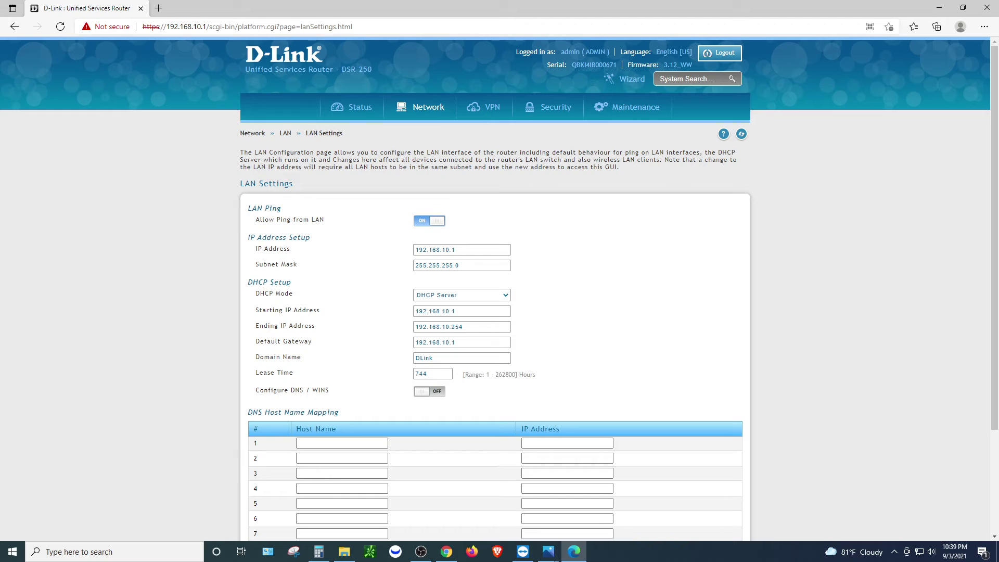
{"action": "left_click", "coordinate": [461, 295]}
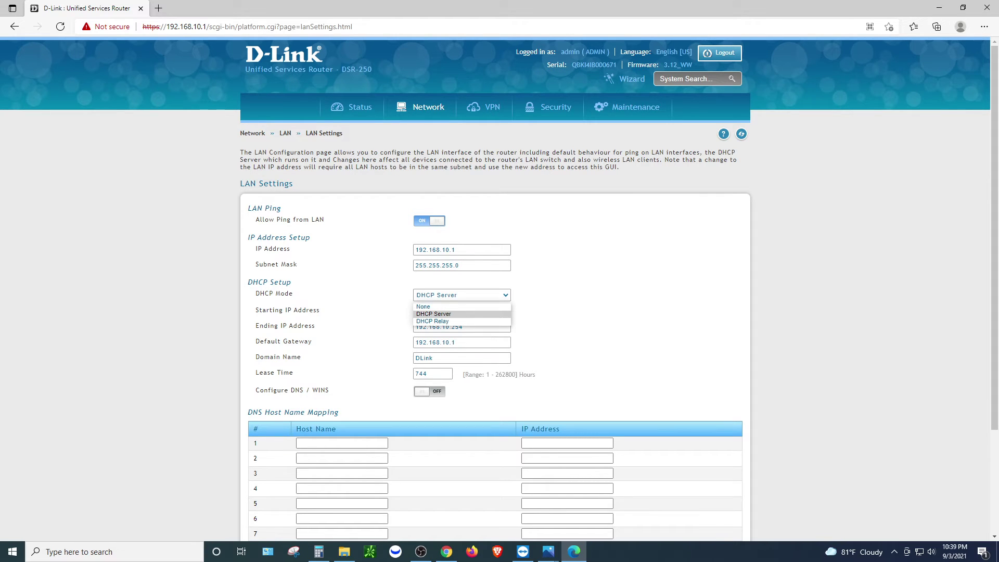
{"action": "key", "text": "Escape"}
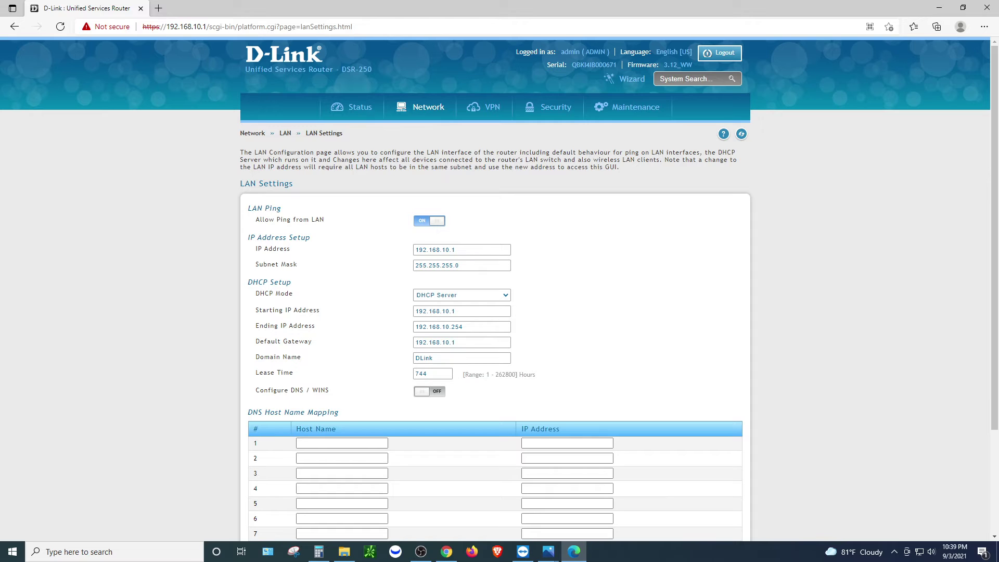
{"action": "double_click", "coordinate": [453, 311]}
{"action": "type", "text": "1"}
{"action": "double_click", "coordinate": [457, 327]}
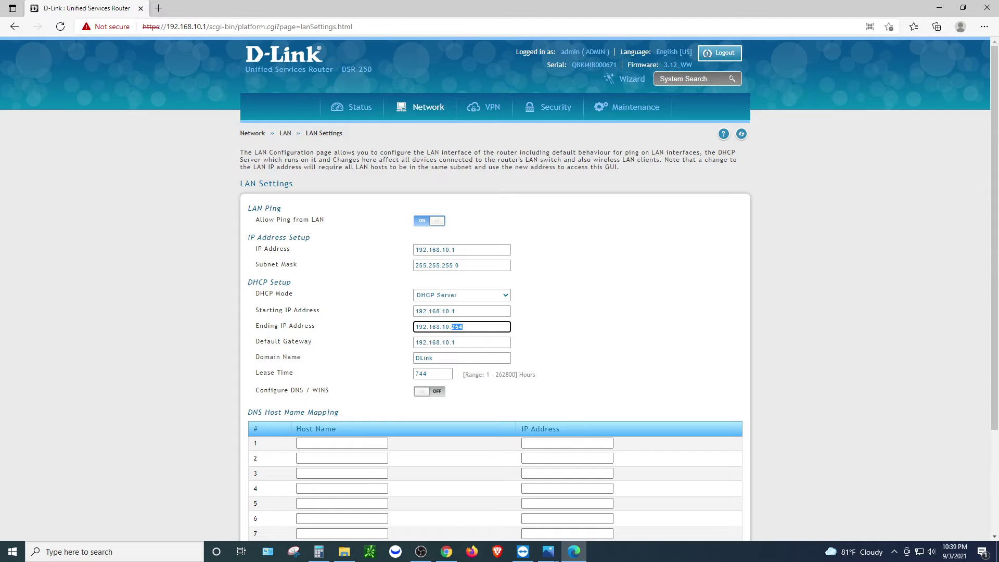
{"action": "key", "text": "shift+Tab"}
{"action": "left_click", "coordinate": [460, 327]}
{"action": "key", "text": "shift+Tab"}
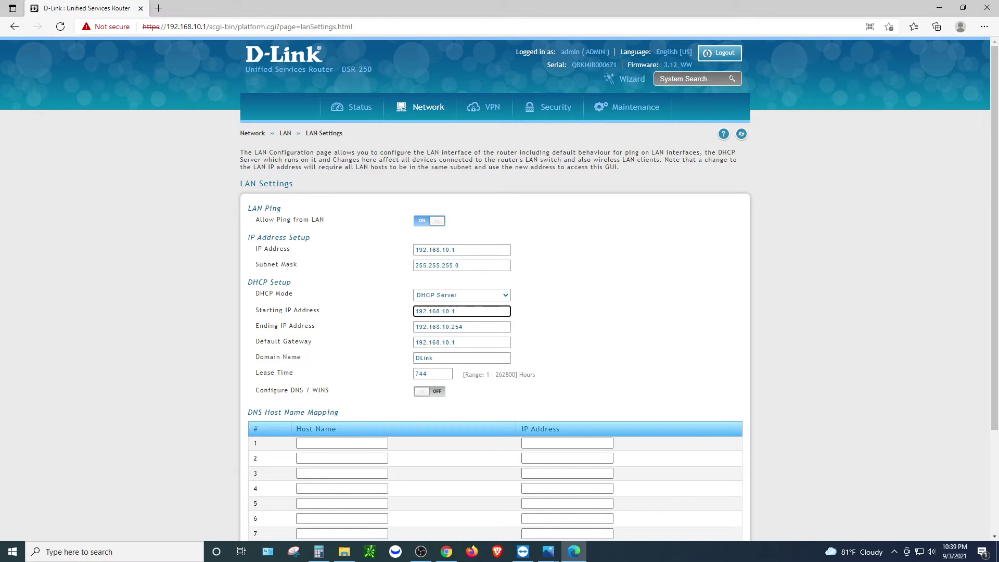
{"action": "key", "text": "Tab"}
{"action": "key", "text": "shift+Left"}
{"action": "key", "text": "shift+Left"}
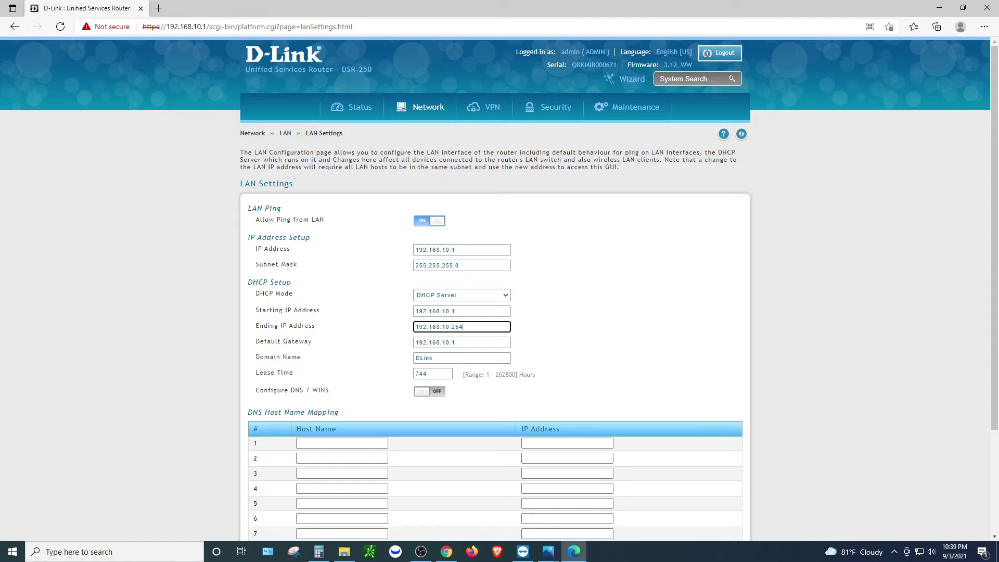
{"action": "key", "text": "shift+Left"}
{"action": "key", "text": "Right"}
{"action": "key", "text": "Tab"}
{"action": "key", "text": "End"}
{"action": "key", "text": "shift+Left"}
{"action": "key", "text": "shift+Left"}
{"action": "key", "text": "shift+Left"}
{"action": "key", "text": "shift+Left"}
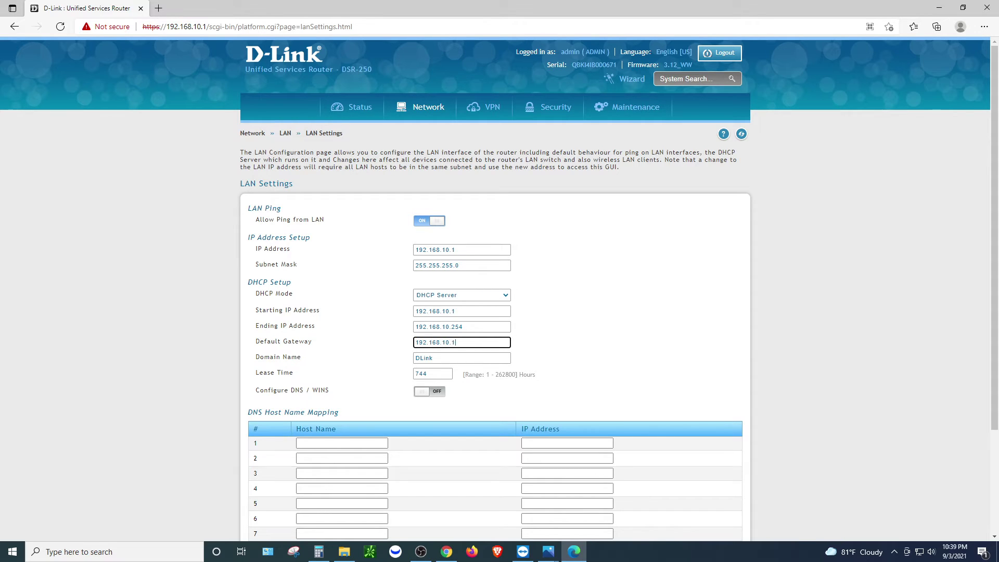
{"action": "key", "text": "ctrl+a"}
{"action": "key", "text": "Tab"}
{"action": "key", "text": "Tab"}
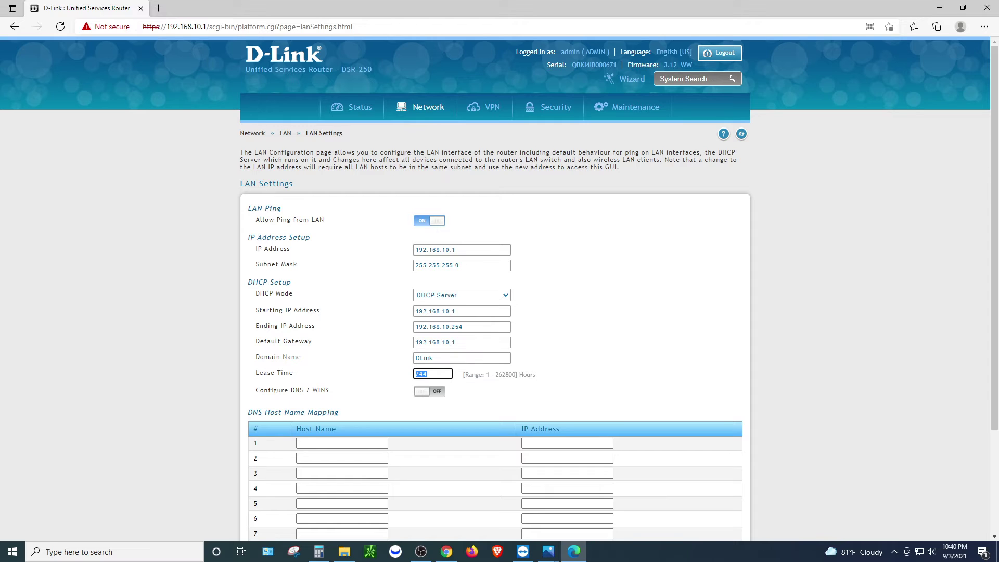
Review the DHCP lease time of 744 hours, leaving it unchanged
{"action": "left_click", "coordinate": [423, 373]}
{"action": "key", "text": "ctrl+a"}
{"action": "double_click", "coordinate": [526, 374]}
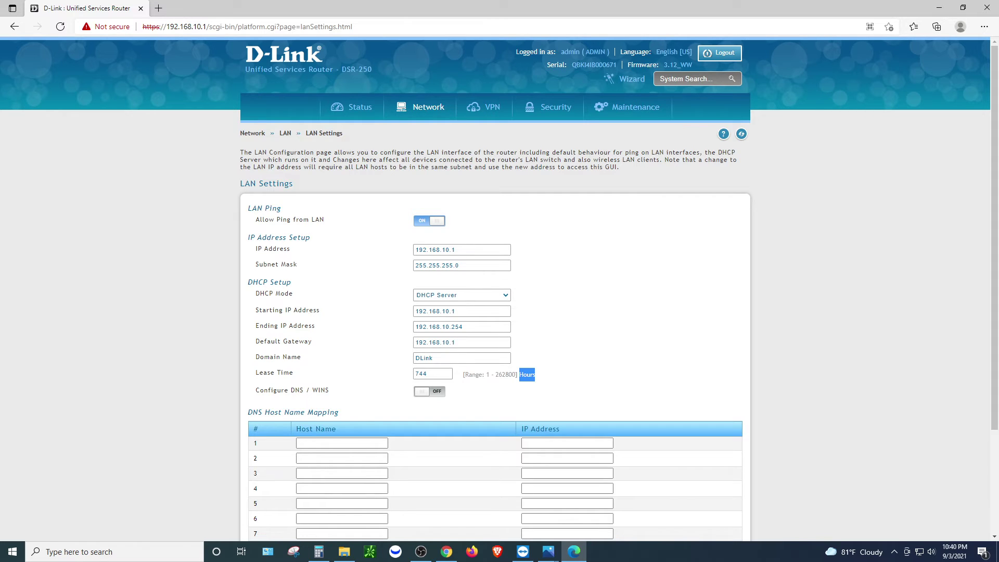
{"action": "double_click", "coordinate": [421, 374]}
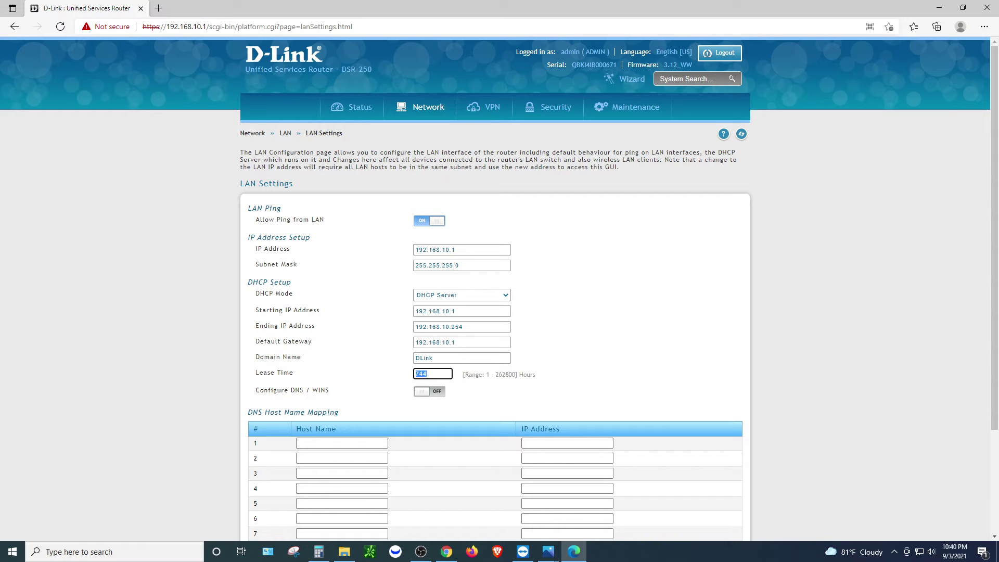
{"action": "key", "text": "Tab"}
{"action": "mouse_move", "coordinate": [555, 107]}
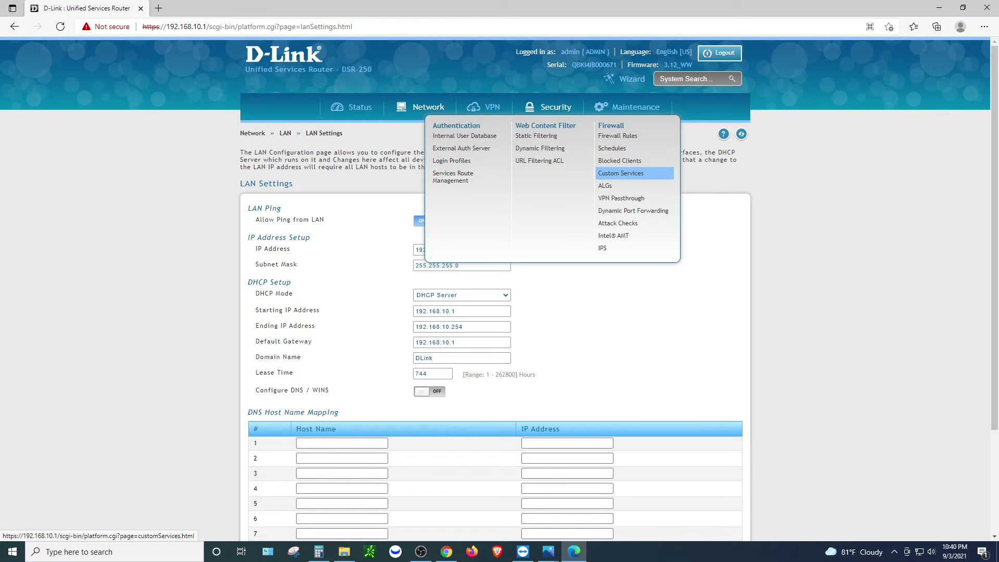
Go to Security > Firewall > Custom Services and reload the empty list
{"action": "left_click", "coordinate": [620, 172]}
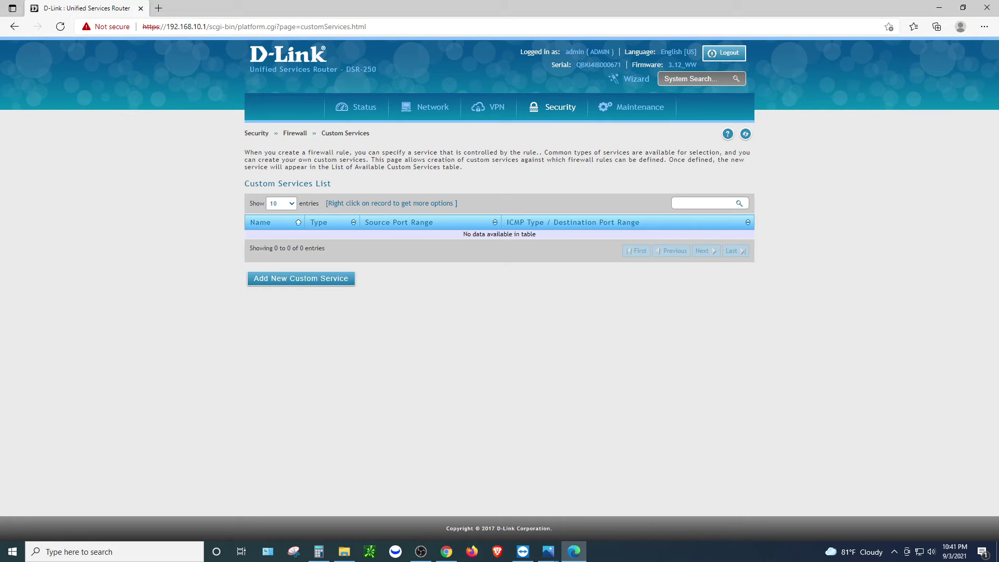
{"action": "mouse_move", "coordinate": [553, 107]}
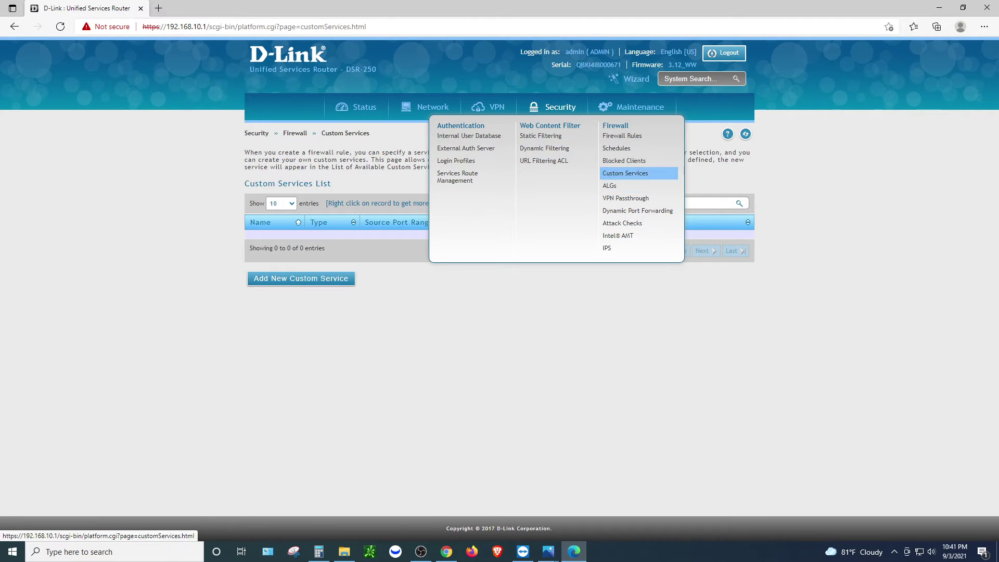
{"action": "left_click", "coordinate": [625, 172]}
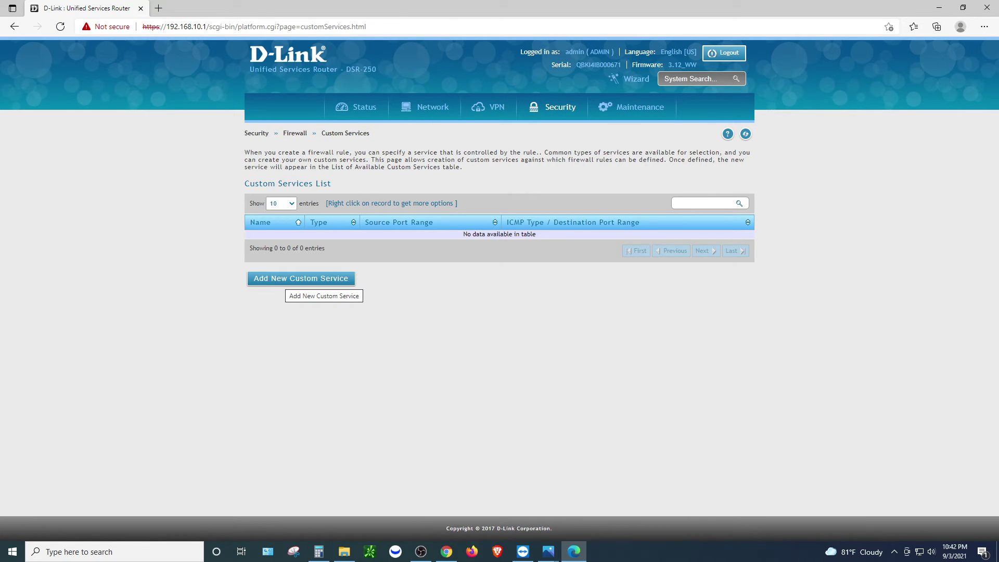
Add a new custom service named WorkFromHome
{"action": "left_click", "coordinate": [294, 279]}
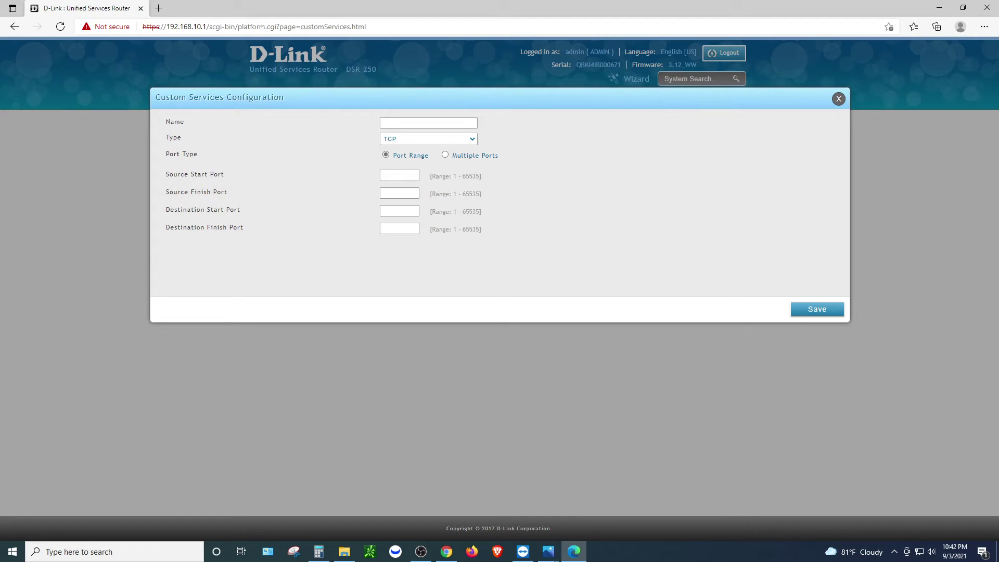
{"action": "left_click", "coordinate": [428, 123]}
{"action": "type", "text": "WORK"}
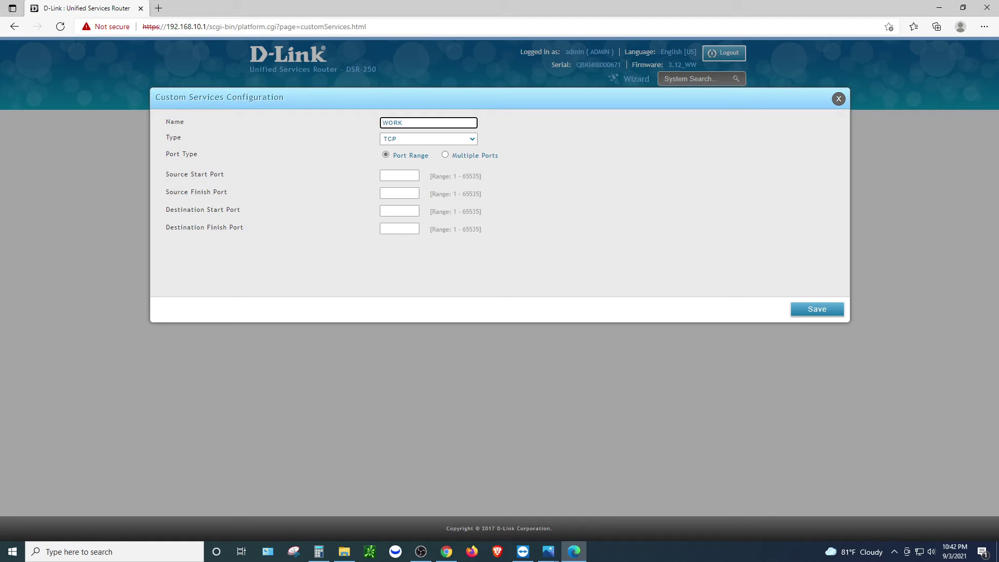
{"action": "type", "text": "ST"}
{"action": "key", "text": "BackSpace"}
{"action": "key", "text": "BackSpace"}
{"action": "key", "text": "BackSpace"}
{"action": "key", "text": "BackSpace"}
{"action": "type", "text": "orkFromHome"}
Set the service's protocol Type to Both
{"action": "key", "text": "Tab"}
{"action": "key", "text": "alt+Down"}
{"action": "key", "text": "Down"}
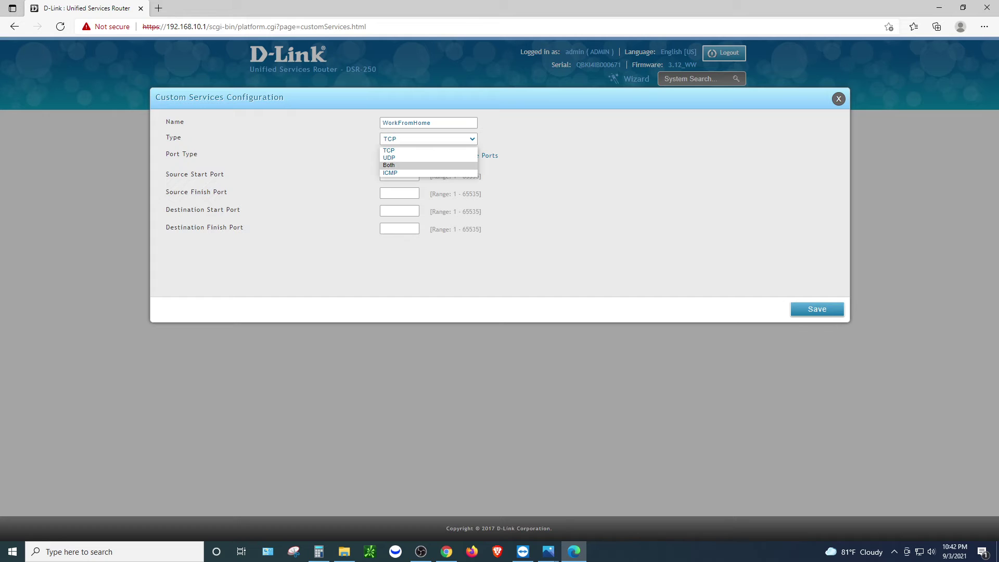
{"action": "key", "text": "Return"}
{"action": "key", "text": "alt+Down"}
{"action": "key", "text": "Up"}
{"action": "key", "text": "Up"}
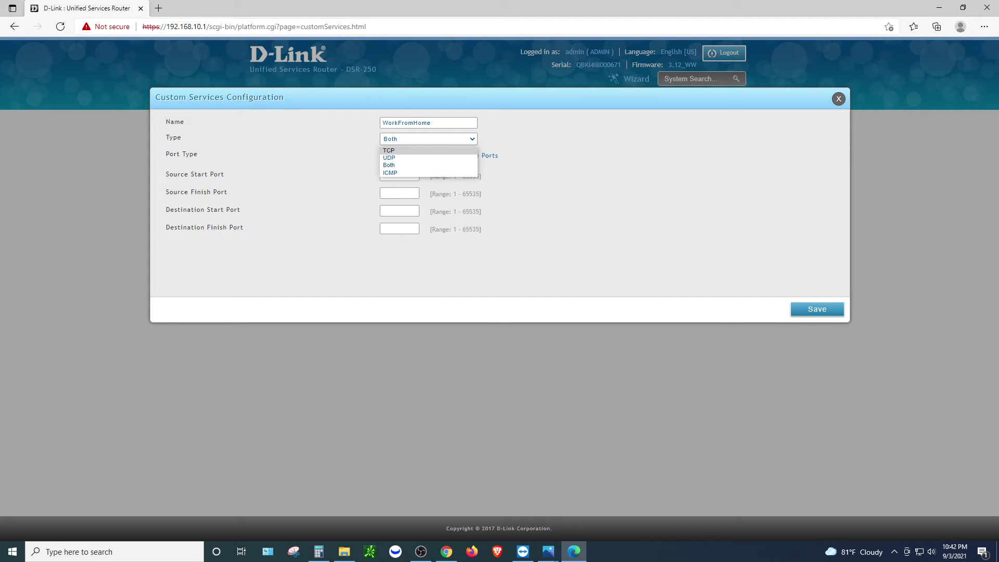
{"action": "key", "text": "Down"}
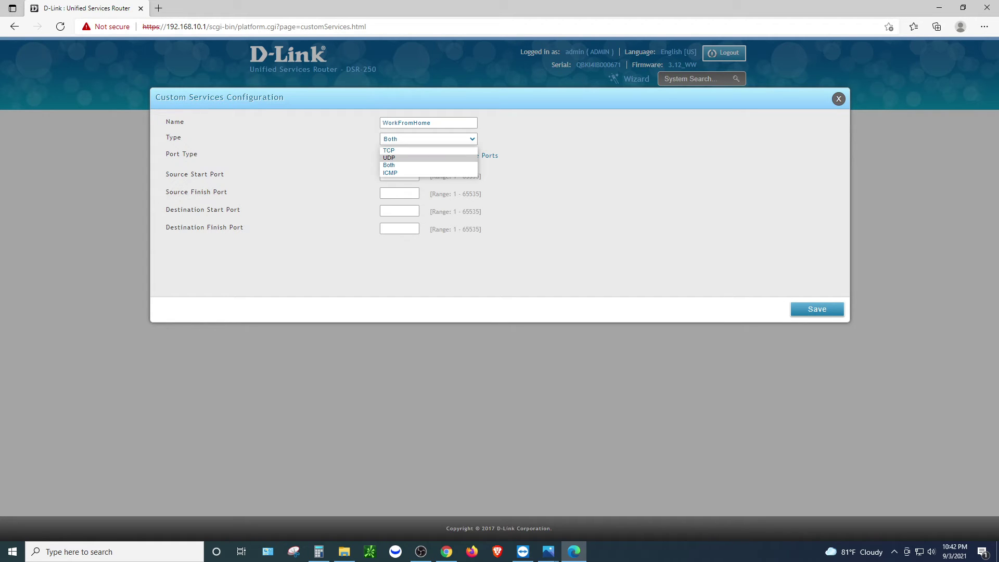
{"action": "key", "text": "Up"}
{"action": "key", "text": "Return"}
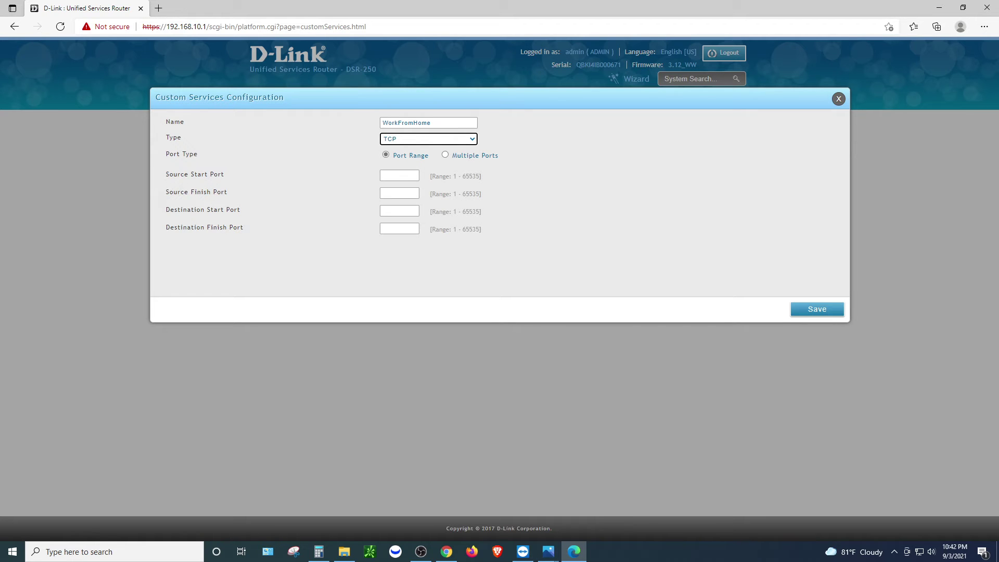
{"action": "key", "text": "alt+Down"}
{"action": "key", "text": "Down"}
{"action": "key", "text": "Down"}
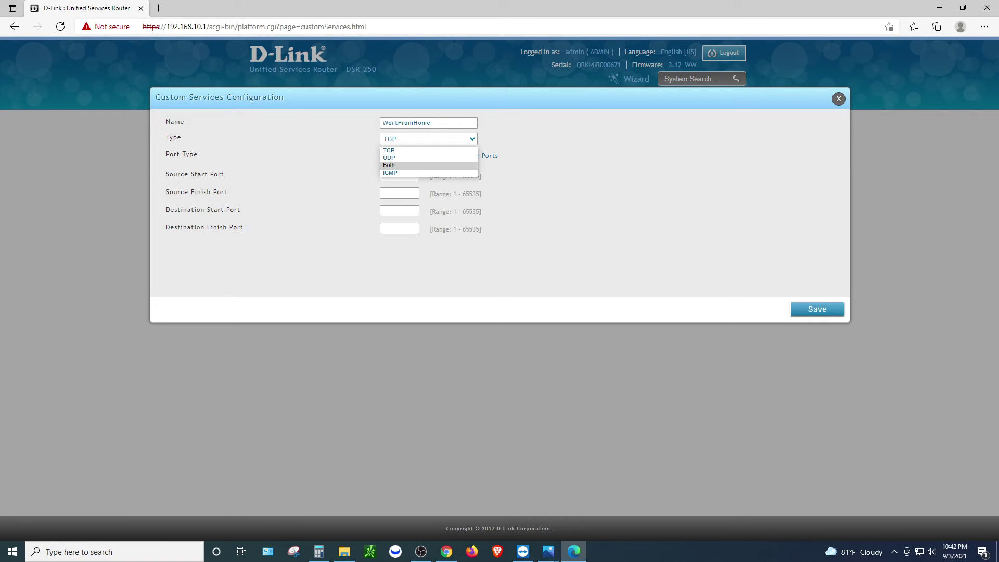
{"action": "key", "text": "Up"}
{"action": "key", "text": "Up"}
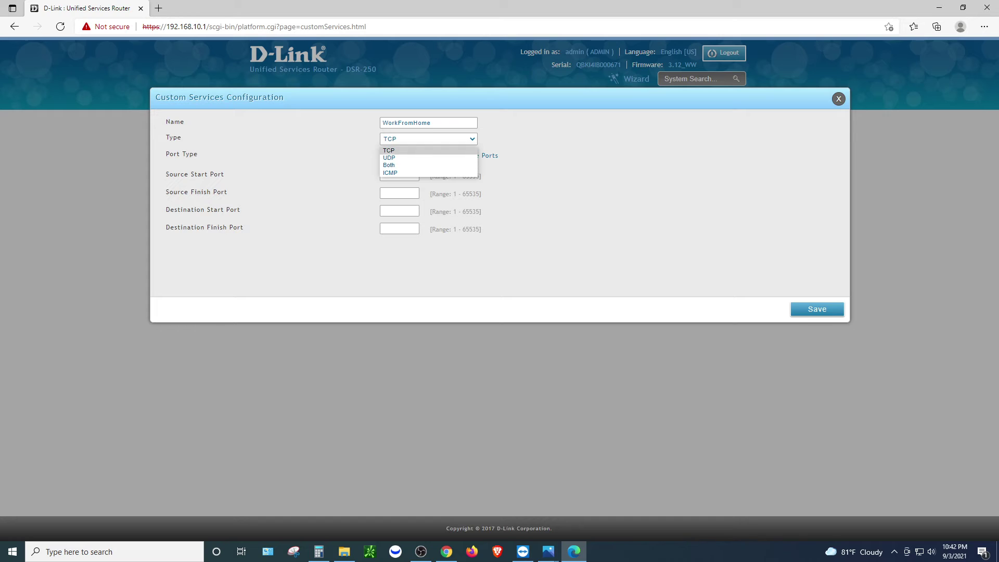
{"action": "key", "text": "Down"}
{"action": "key", "text": "Down"}
{"action": "key", "text": "Down"}
{"action": "key", "text": "Up"}
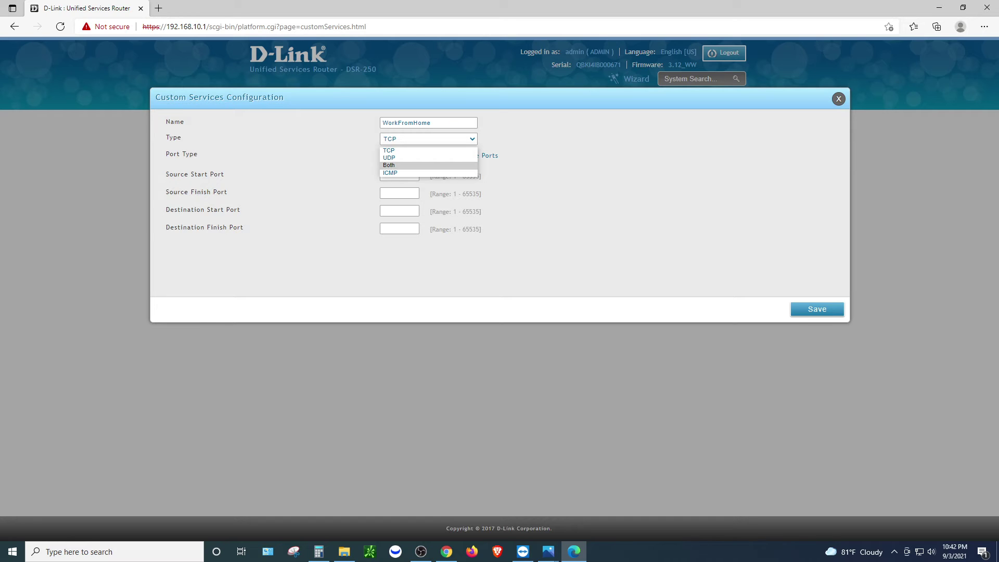
{"action": "key", "text": "Return"}
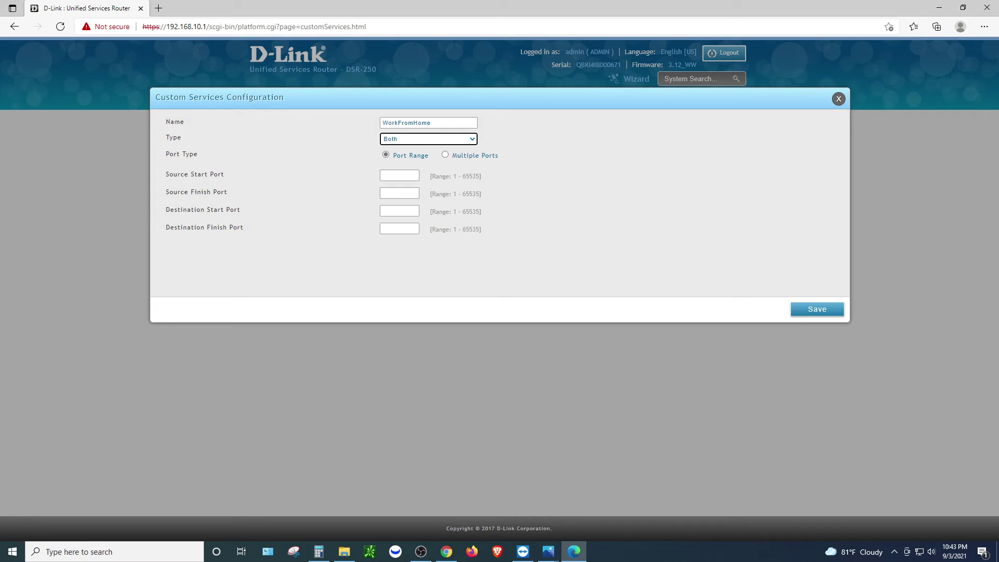
Enter a source port range of 1 to 65535
{"action": "left_click", "coordinate": [399, 175]}
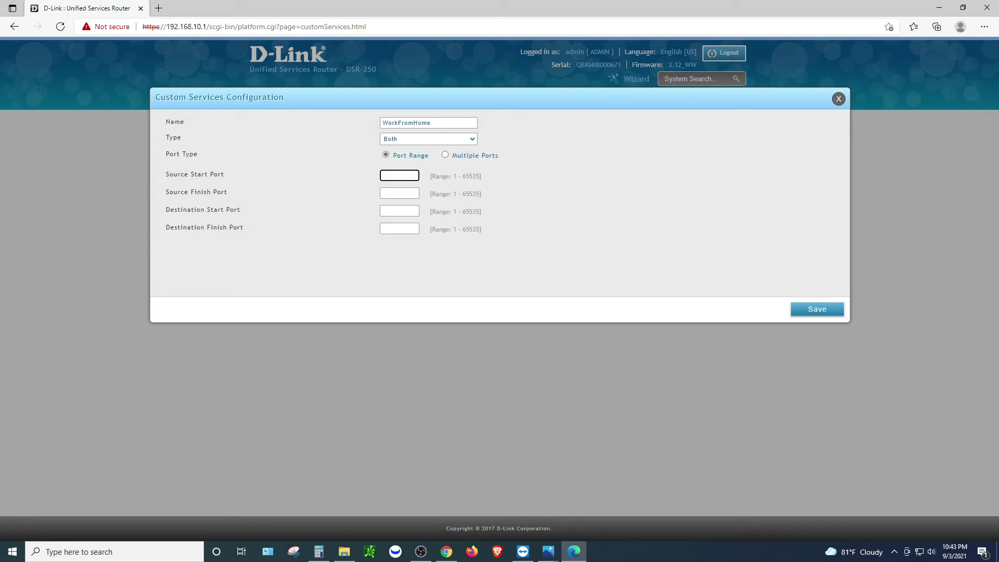
{"action": "left_click_drag", "start_coordinate": [169, 174], "coordinate": [224, 174]}
{"action": "left_click", "coordinate": [399, 175]}
{"action": "type", "text": "1"}
{"action": "left_click_drag", "start_coordinate": [169, 192], "coordinate": [227, 192]}
{"action": "left_click", "coordinate": [399, 193]}
{"action": "type", "text": "65535"}
{"action": "left_click", "coordinate": [399, 176]}
{"action": "key", "text": "Tab"}
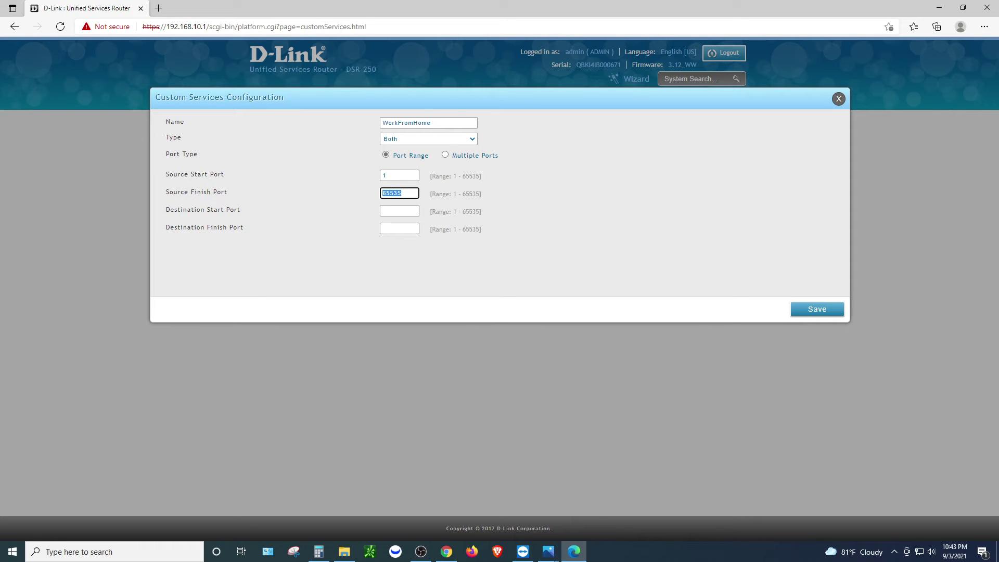
{"action": "left_click_drag", "start_coordinate": [482, 195], "coordinate": [160, 181]}
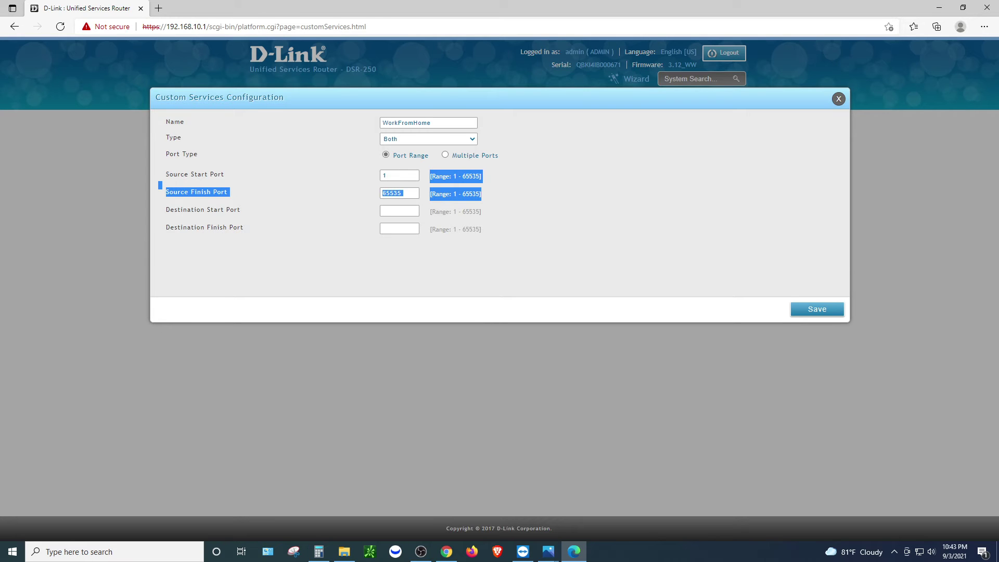
Zoom the page to 150% and recheck the source start port
{"action": "key", "text": "ctrl+plus"}
{"action": "key", "text": "ctrl+plus"}
{"action": "key", "text": "ctrl+plus"}
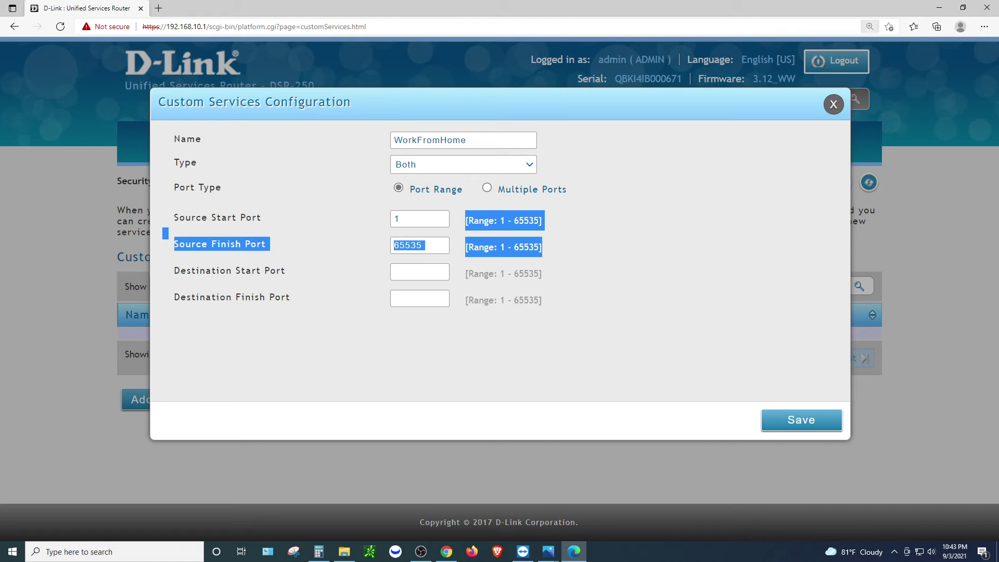
{"action": "key", "text": "ctrl+minus"}
{"action": "key", "text": "ctrl+plus"}
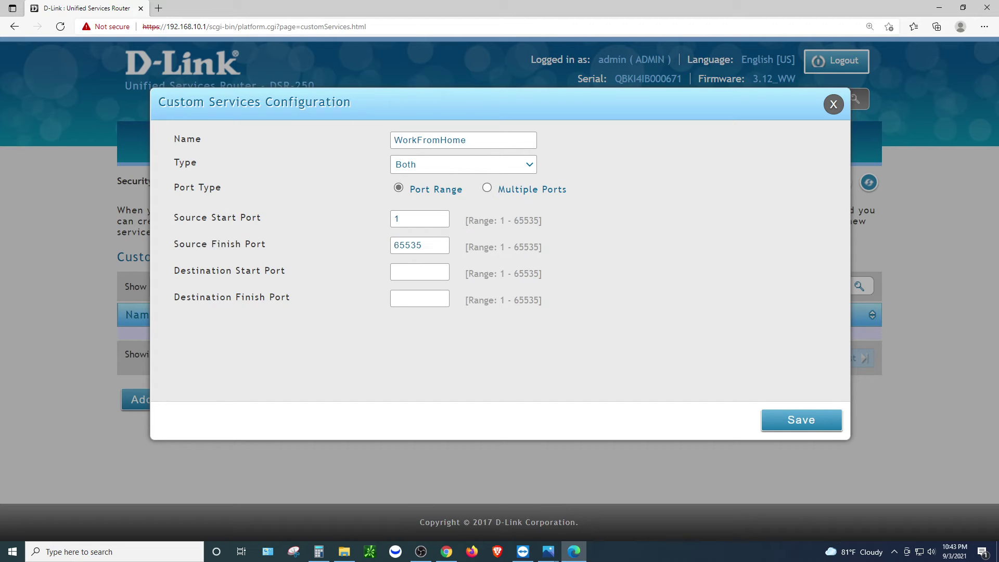
{"action": "double_click", "coordinate": [419, 219]}
{"action": "key", "text": "Tab"}
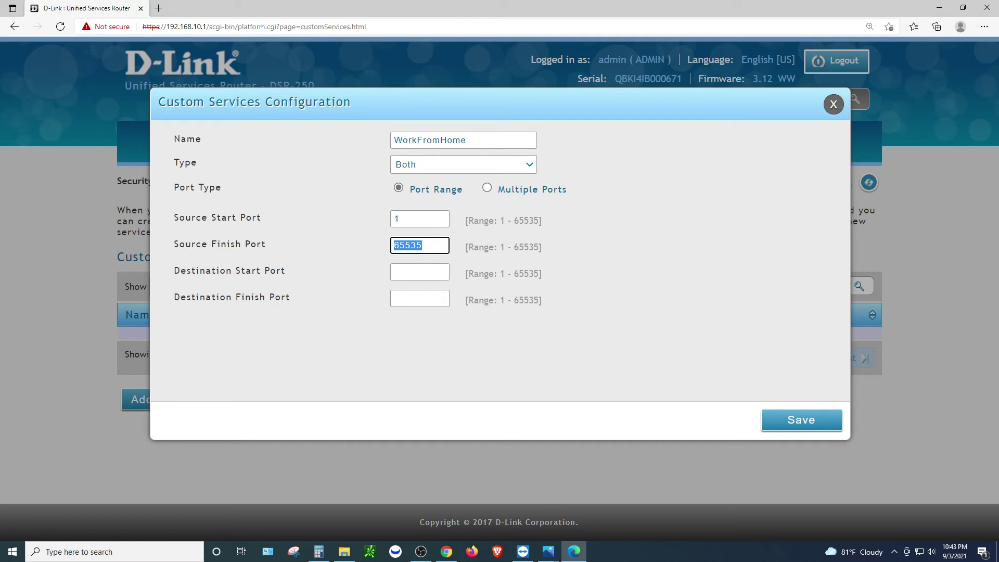
Enter 3389 as both the destination start and finish port
{"action": "key", "text": "Tab"}
{"action": "left_click_drag", "start_coordinate": [186, 270], "coordinate": [285, 270]}
{"action": "left_click_drag", "start_coordinate": [225, 297], "coordinate": [289, 296]}
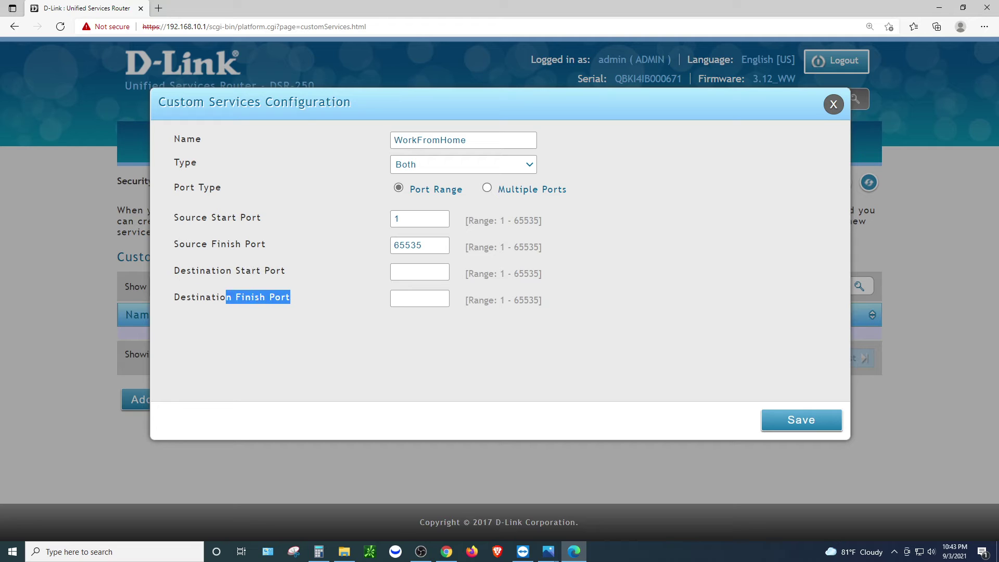
{"action": "left_click", "coordinate": [419, 271]}
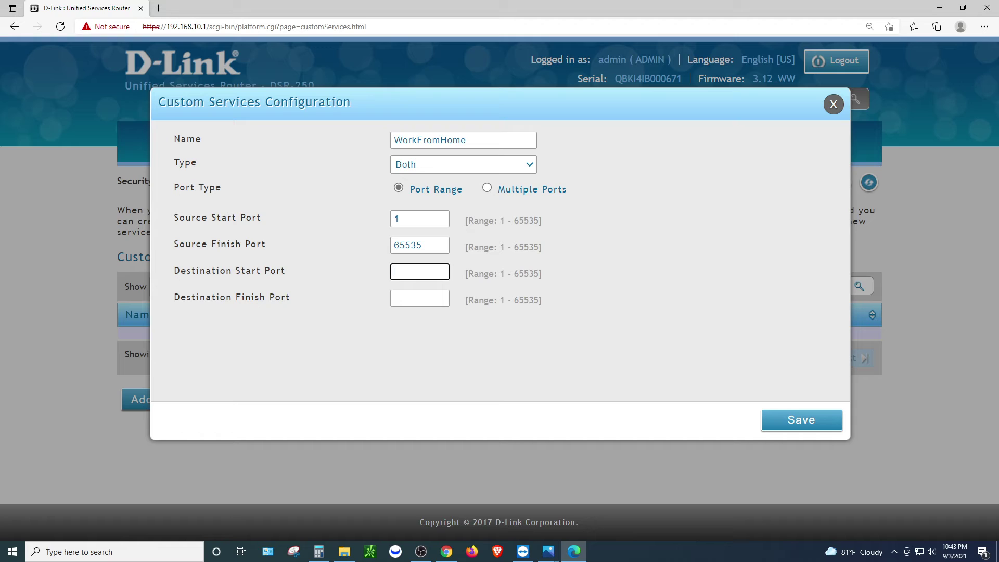
{"action": "type", "text": "3389"}
{"action": "key", "text": "Tab"}
{"action": "type", "text": "3389"}
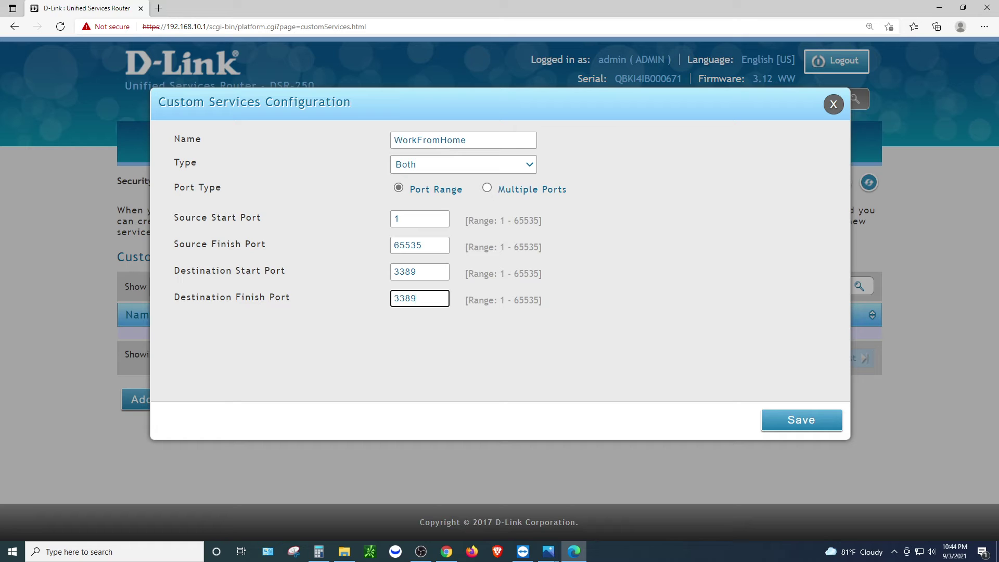
Correct the mistyped finish port back to 3389 and save the WorkFromHome service
{"action": "left_click", "coordinate": [417, 271]}
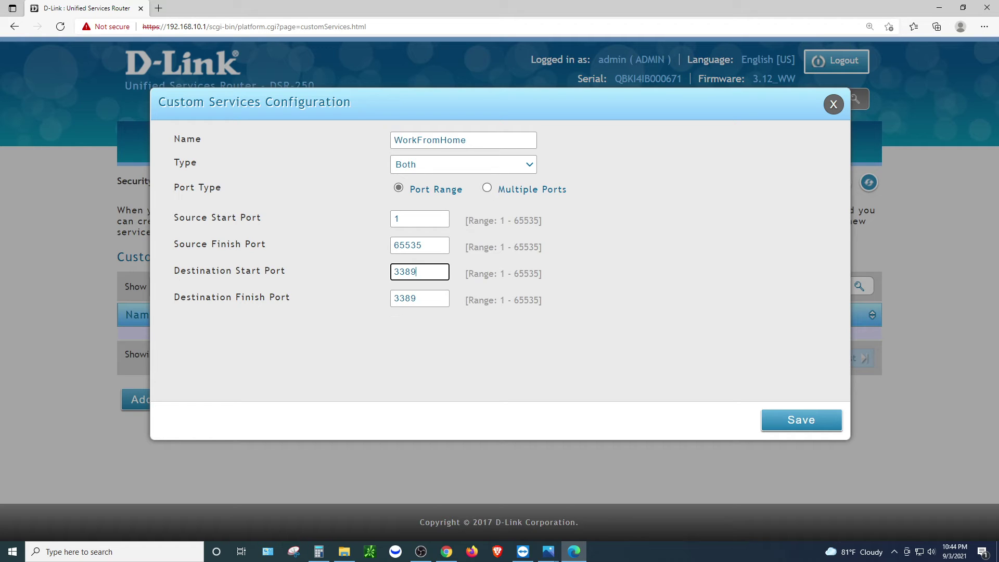
{"action": "key", "text": "Tab"}
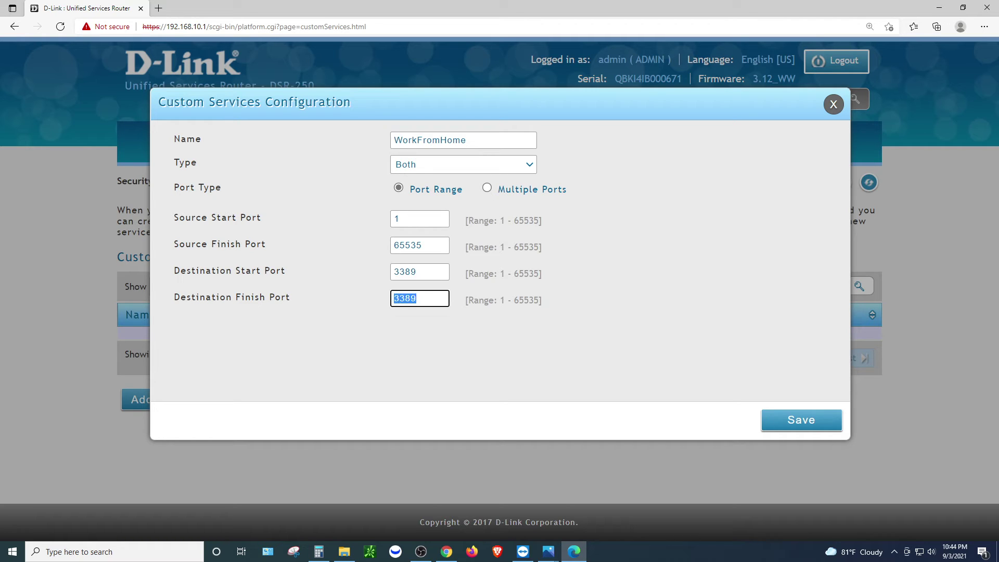
{"action": "type", "text": "4000"}
{"action": "key", "text": "BackSpace"}
{"action": "key", "text": "BackSpace"}
{"action": "type", "text": "3389"}
{"action": "left_click", "coordinate": [417, 272]}
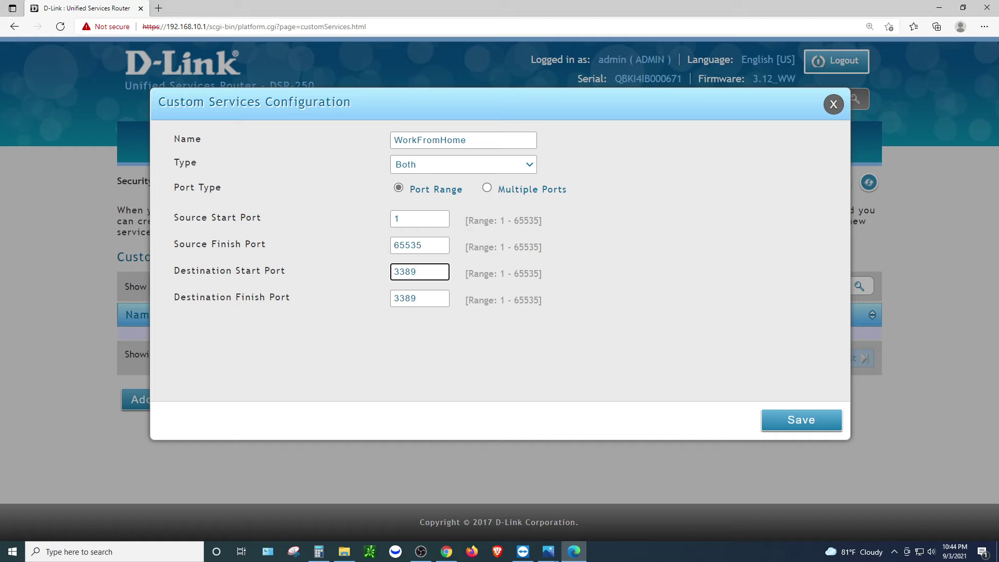
{"action": "left_click", "coordinate": [416, 298]}
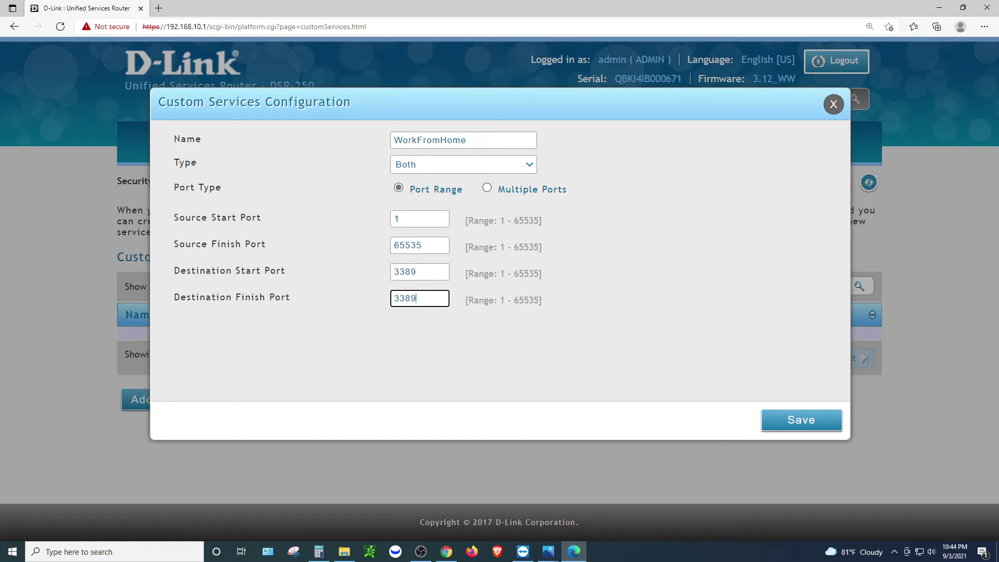
{"action": "key", "text": "Return"}
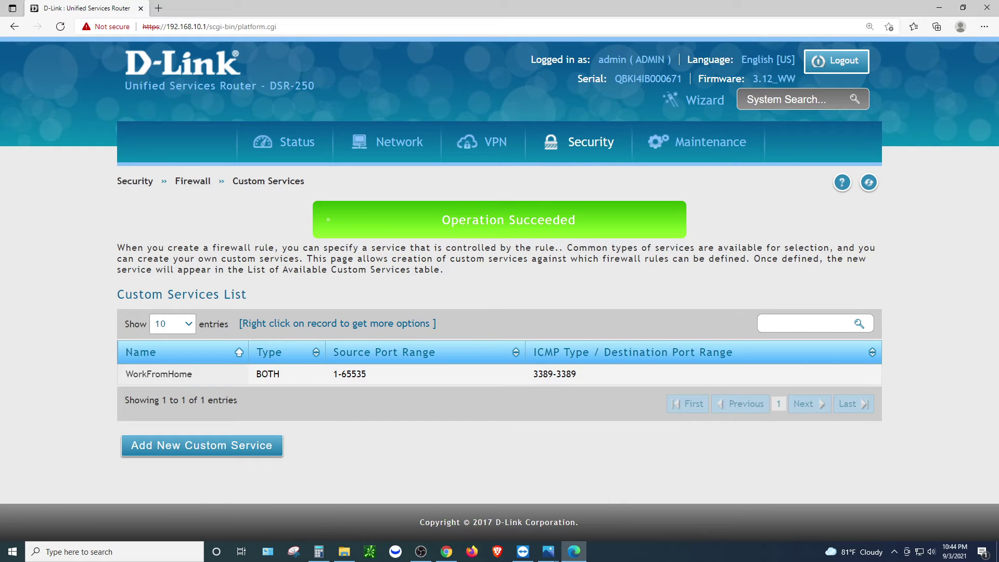
Return to Security > Firewall > Custom Services and start a new blank custom service entry
{"action": "mouse_move", "coordinate": [582, 141]}
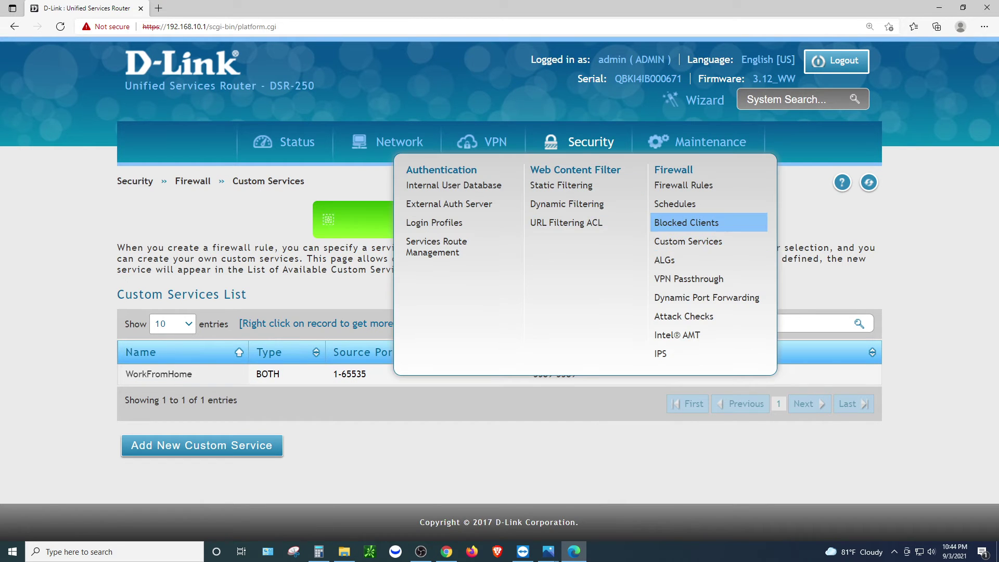
{"action": "left_click", "coordinate": [687, 241]}
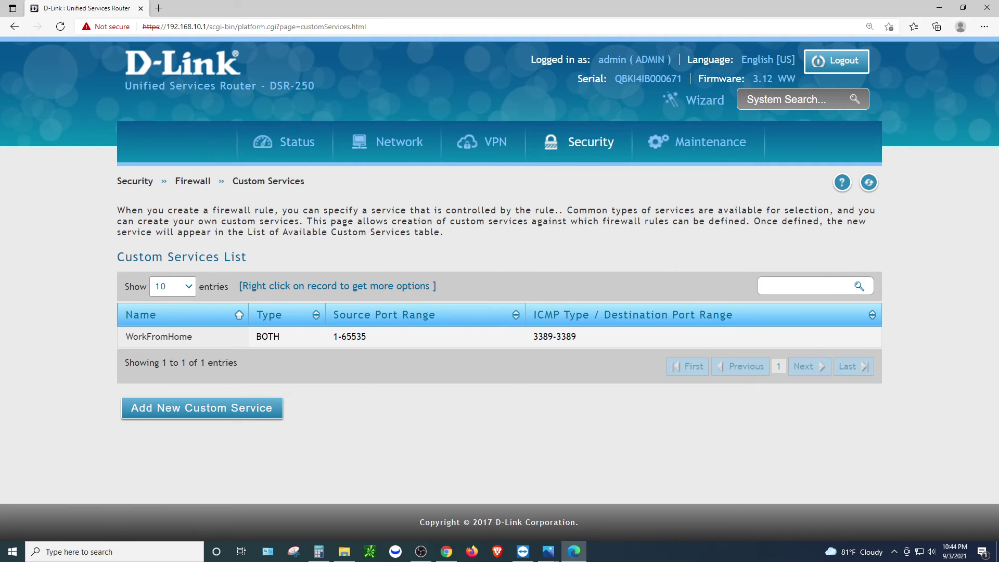
{"action": "left_click", "coordinate": [202, 408]}
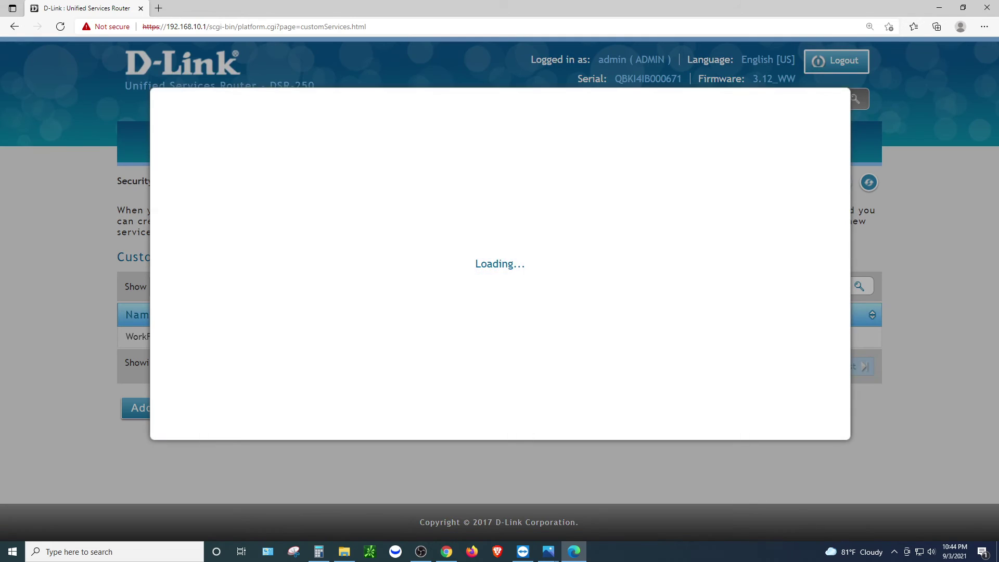
{"action": "left_click", "coordinate": [463, 140]}
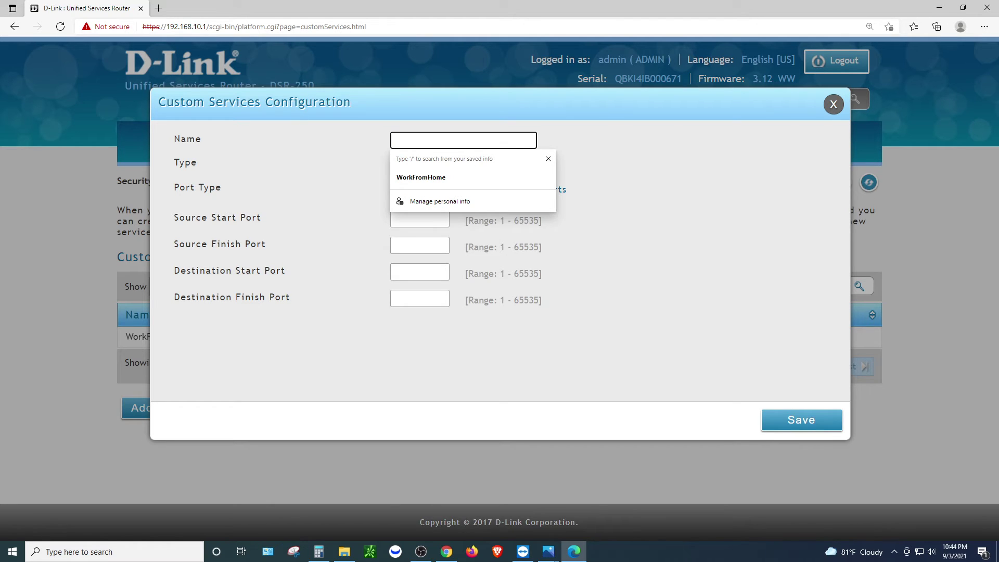
Save custom TCP service WalmartCostcoCam with source ports 1–65535 and destination port 37777–37777
{"action": "type", "text": "Walmart"}
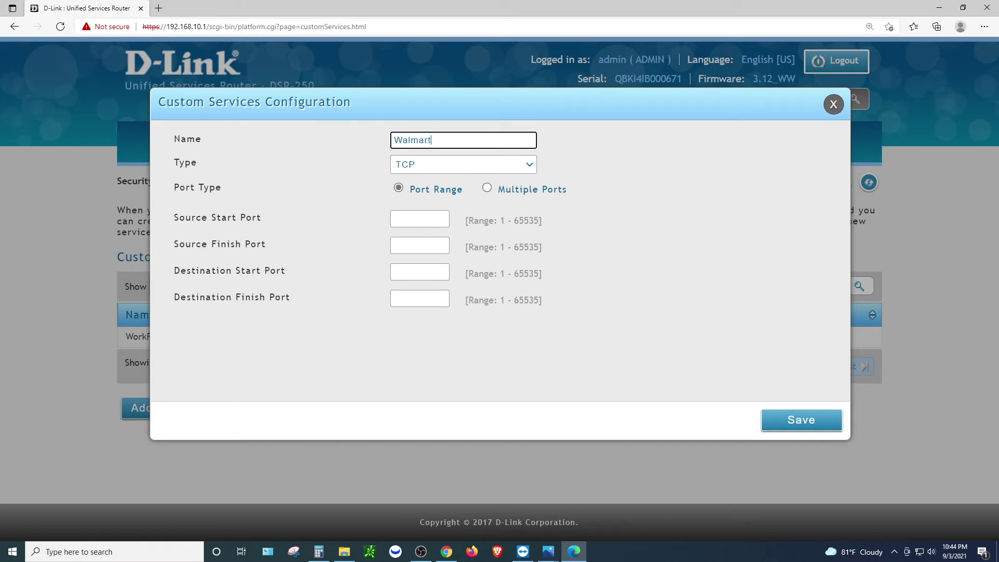
{"action": "type", "text": "CostcoCam"}
{"action": "left_click", "coordinate": [419, 218]}
{"action": "type", "text": "1"}
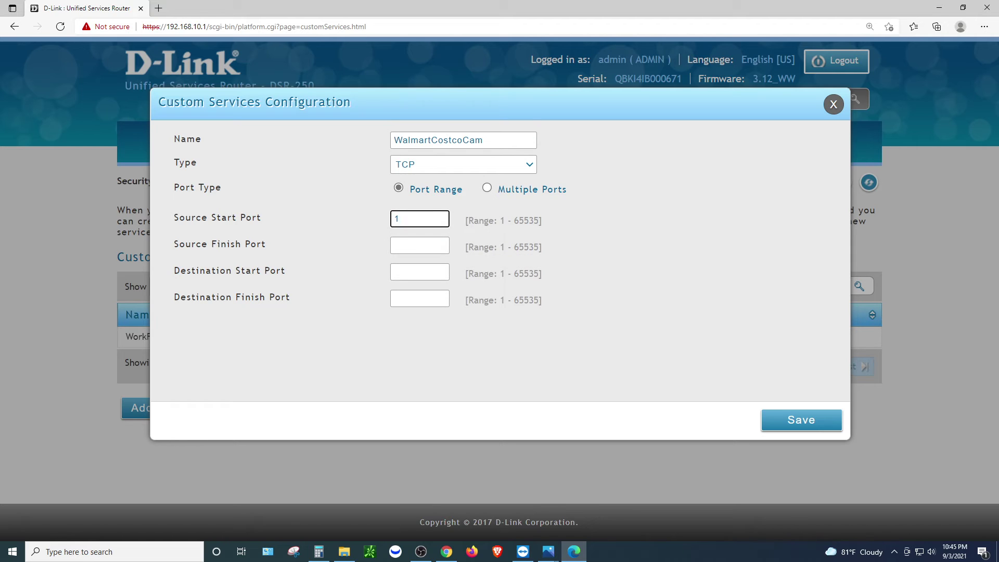
{"action": "key", "text": "Tab"}
{"action": "type", "text": "65535"}
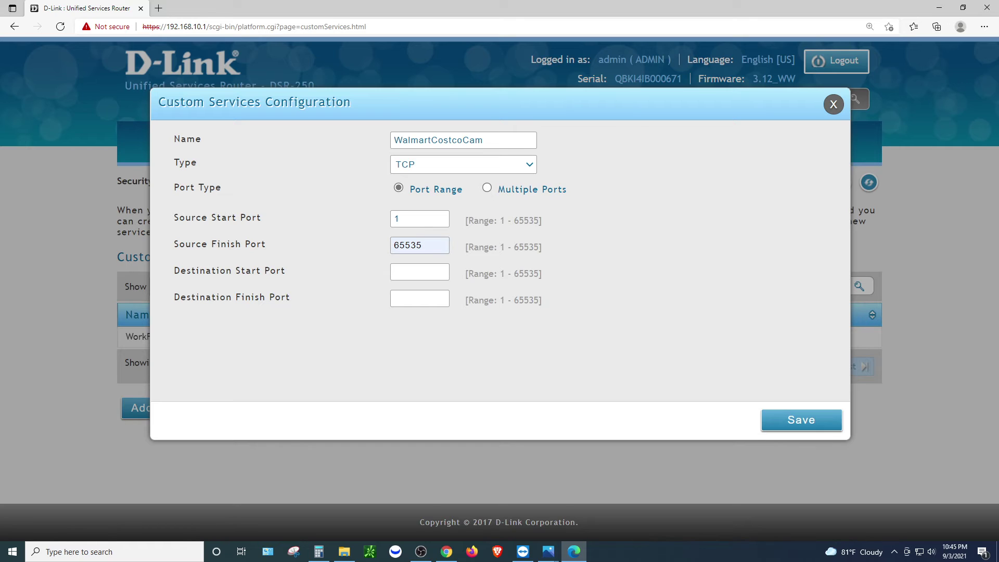
{"action": "left_click", "coordinate": [419, 271]}
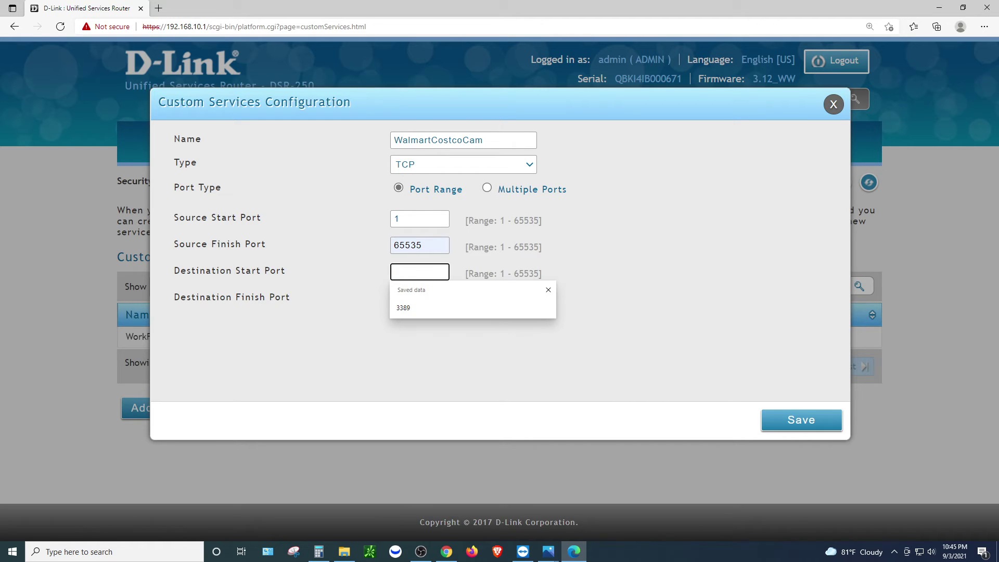
{"action": "type", "text": "37"}
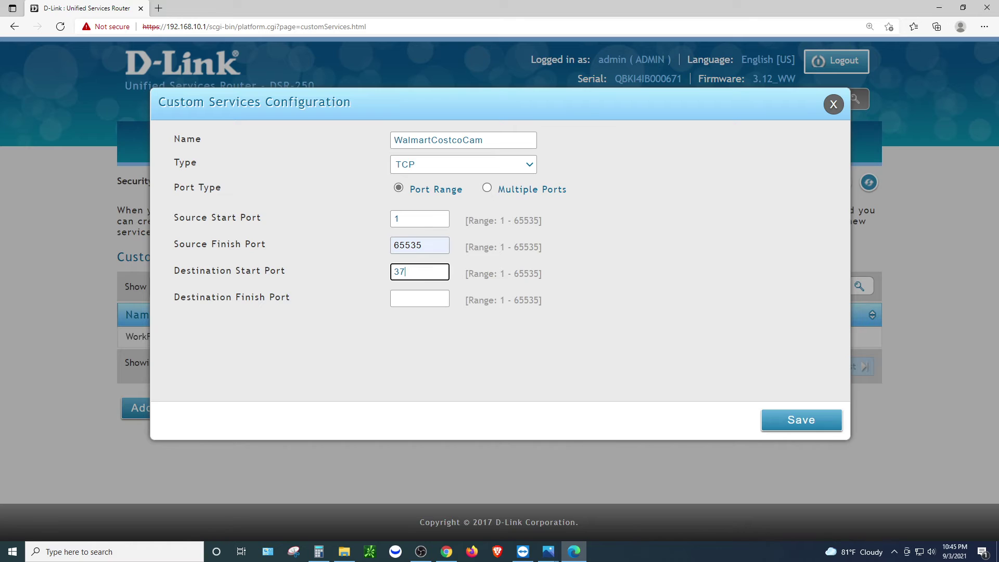
{"action": "type", "text": "777"}
{"action": "key", "text": "Tab"}
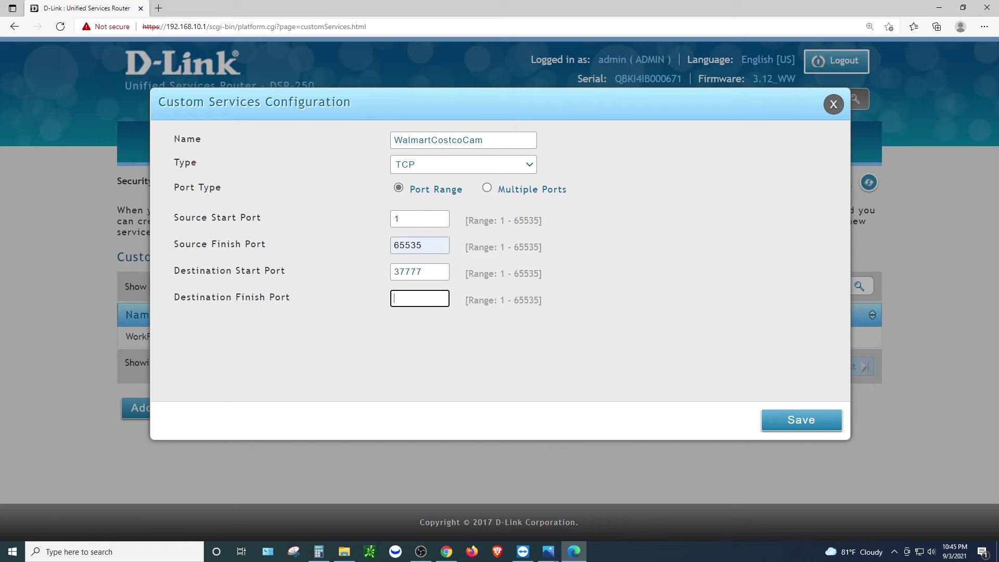
{"action": "type", "text": "37777"}
{"action": "left_click", "coordinate": [422, 271]}
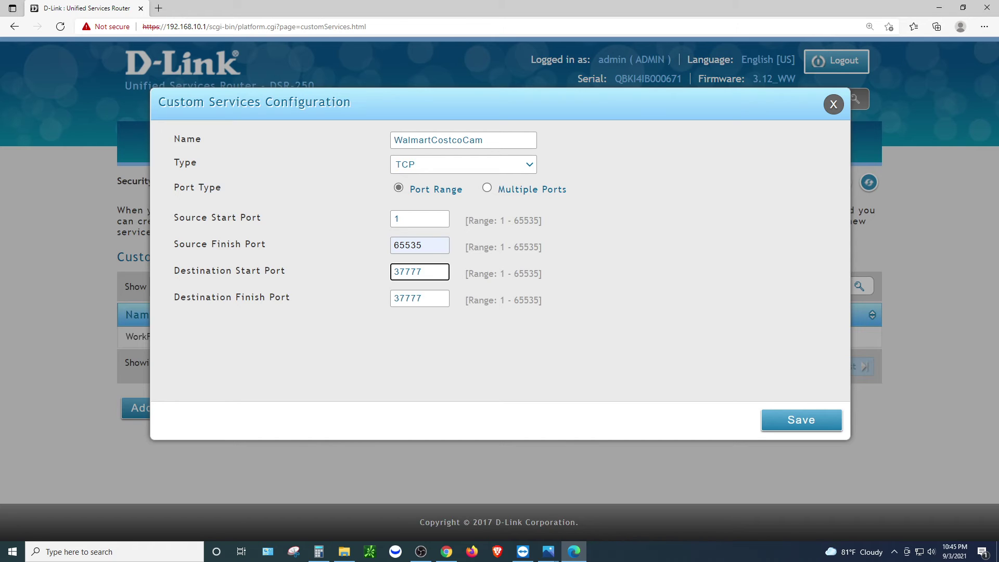
{"action": "key", "text": "ctrl+a"}
{"action": "key", "text": "Tab"}
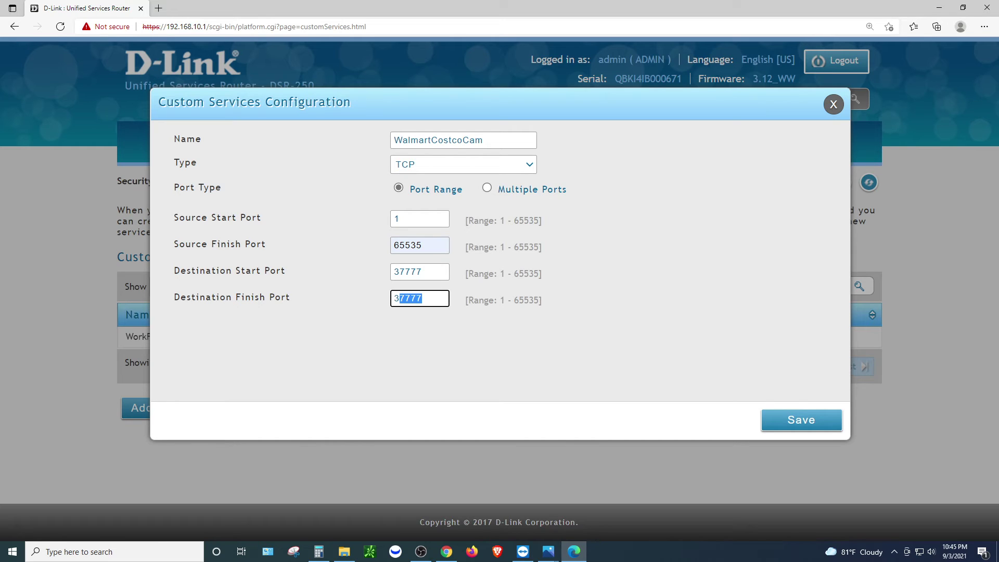
{"action": "key", "text": "Return"}
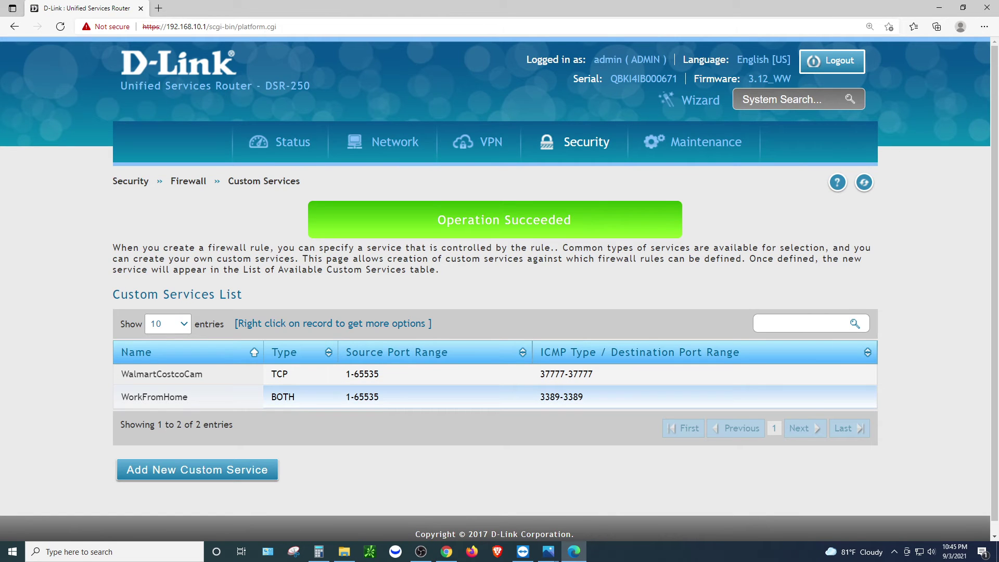
Go to Security > Firewall > Firewall Rules and scroll down to the empty IPv4 Firewall Rules List
{"action": "left_click_drag", "start_coordinate": [624, 396], "coordinate": [540, 373]}
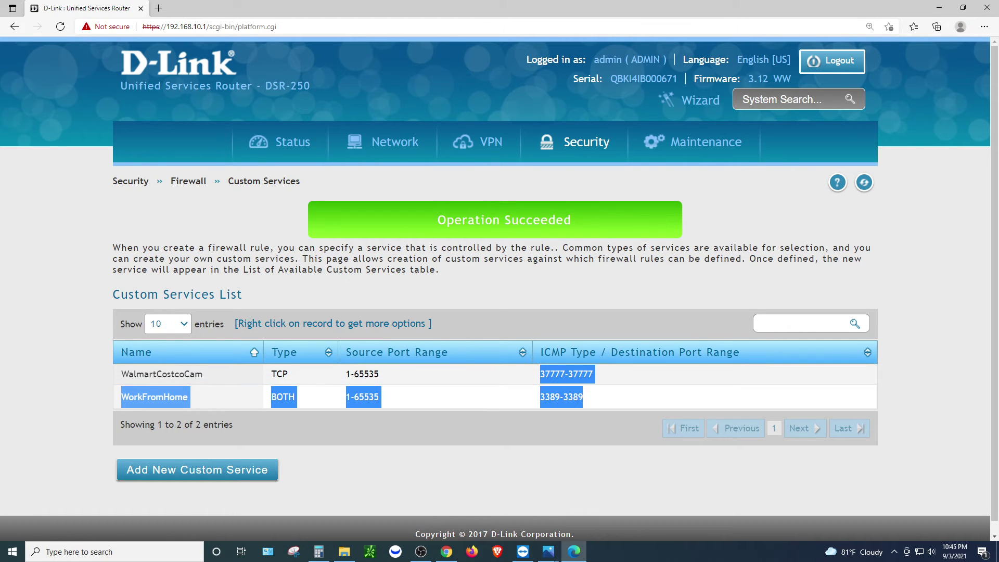
{"action": "left_click", "coordinate": [541, 374]}
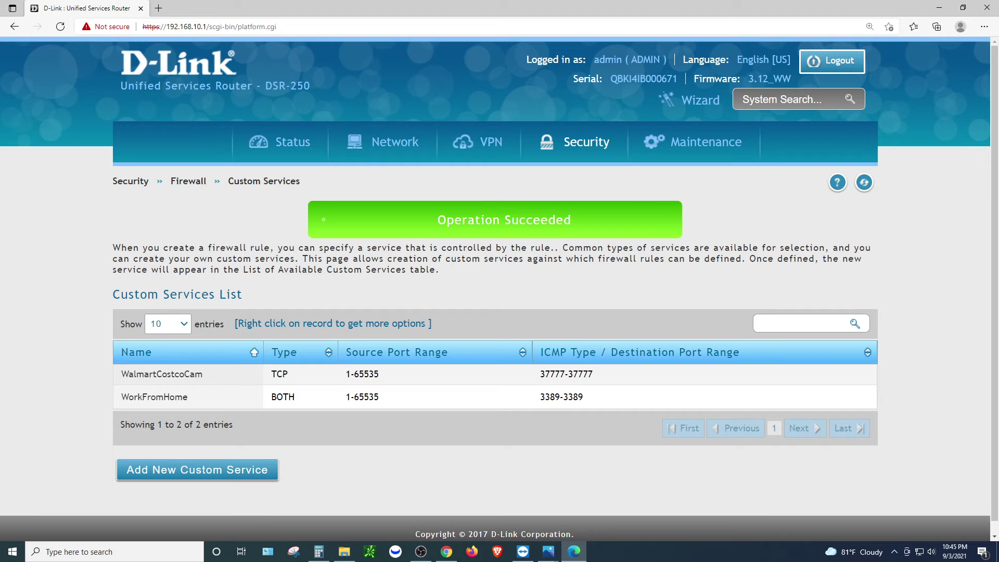
{"action": "mouse_move", "coordinate": [586, 151]}
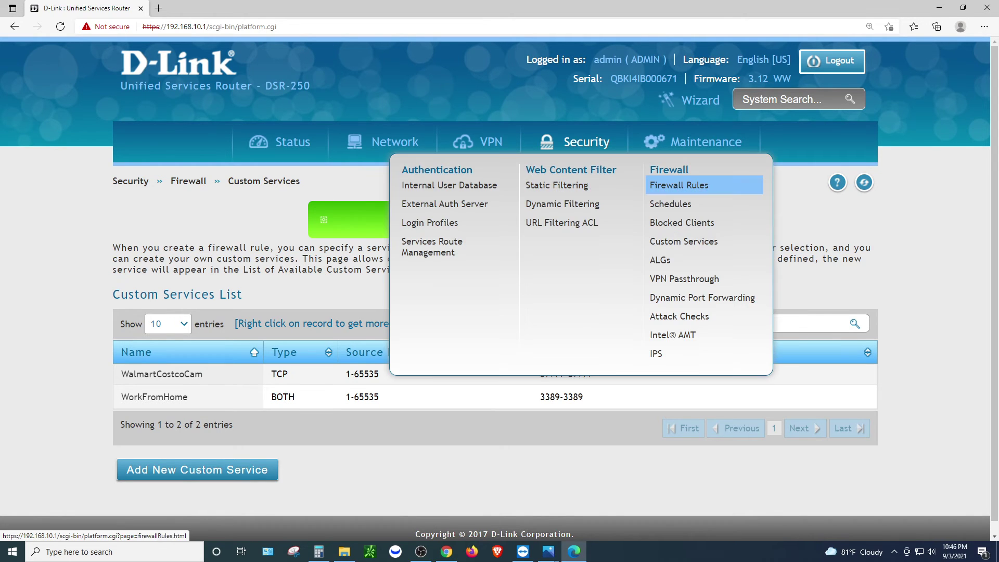
{"action": "left_click", "coordinate": [678, 185]}
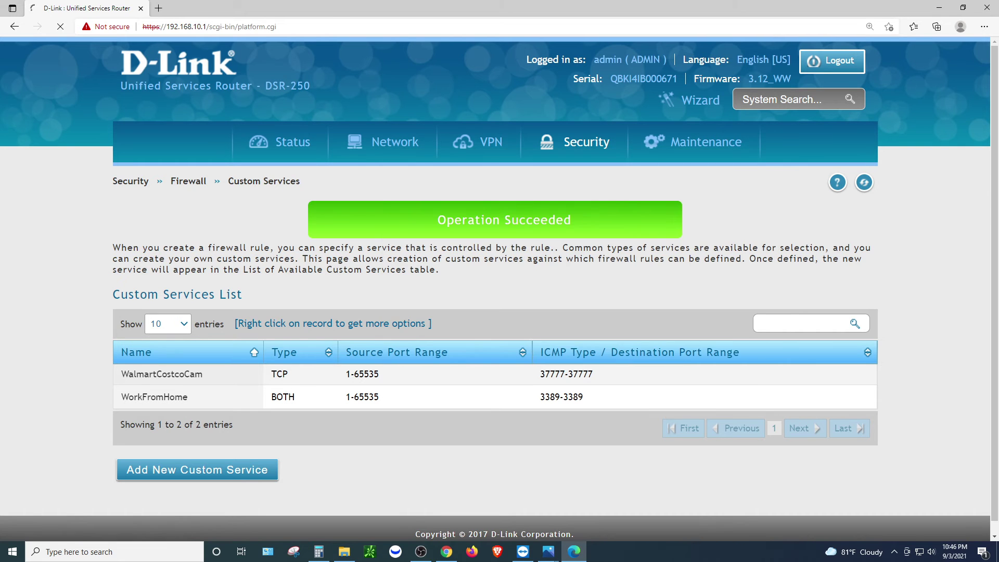
{"action": "scroll", "coordinate": [499, 289], "scroll_direction": "down", "scroll_amount": 2}
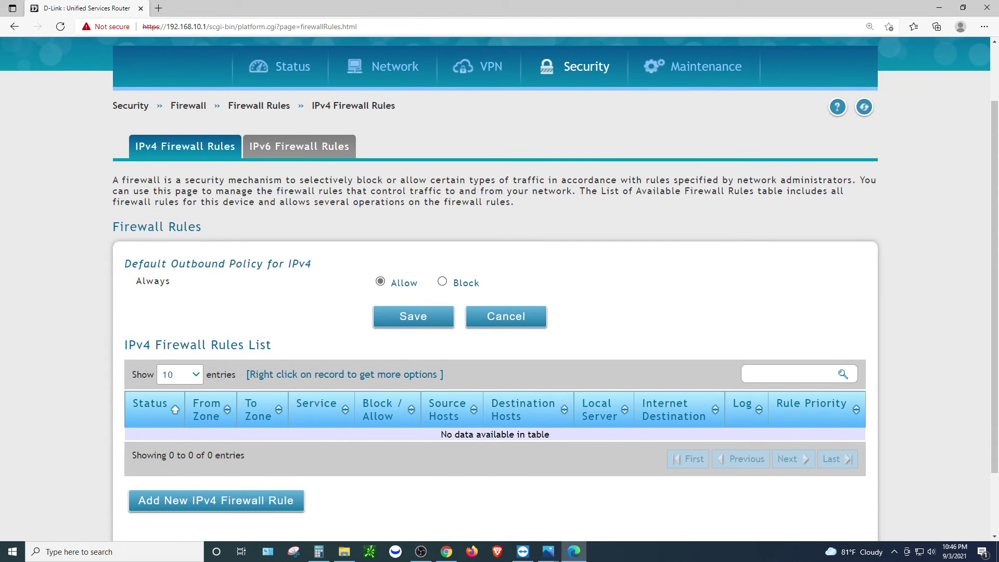
{"action": "scroll", "coordinate": [500, 289], "scroll_direction": "down", "scroll_amount": 2}
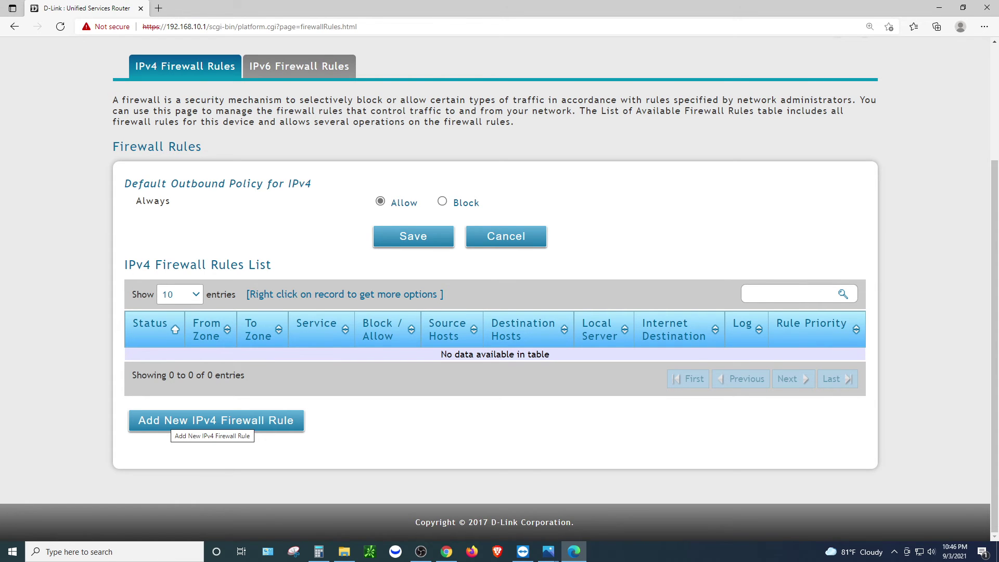
Add a new IPv4 firewall rule with From Zone INSECURE (WAN) and To Zone SECURE (LAN)
{"action": "left_click", "coordinate": [175, 420]}
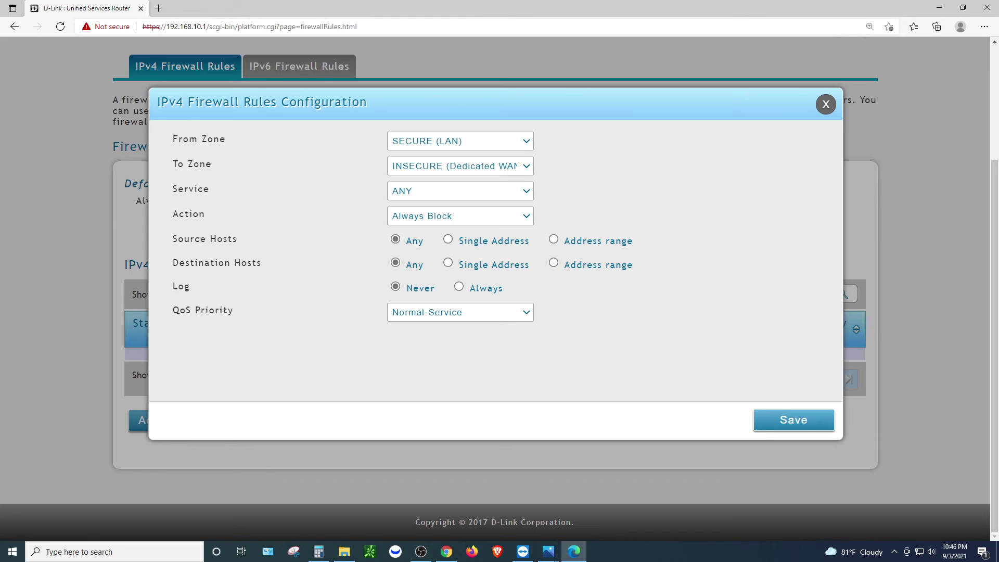
{"action": "triple_click", "coordinate": [198, 139]}
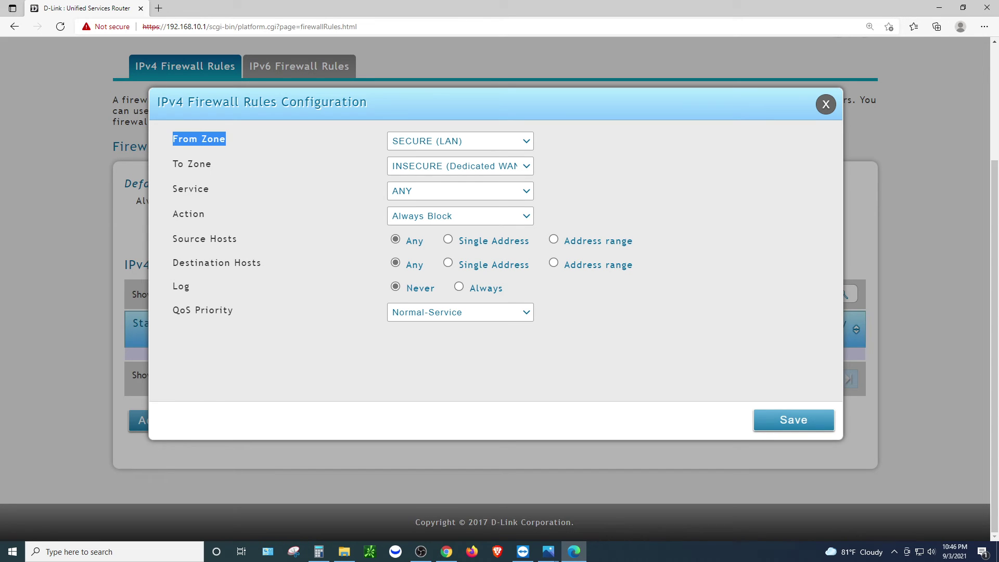
{"action": "left_click", "coordinate": [461, 141]}
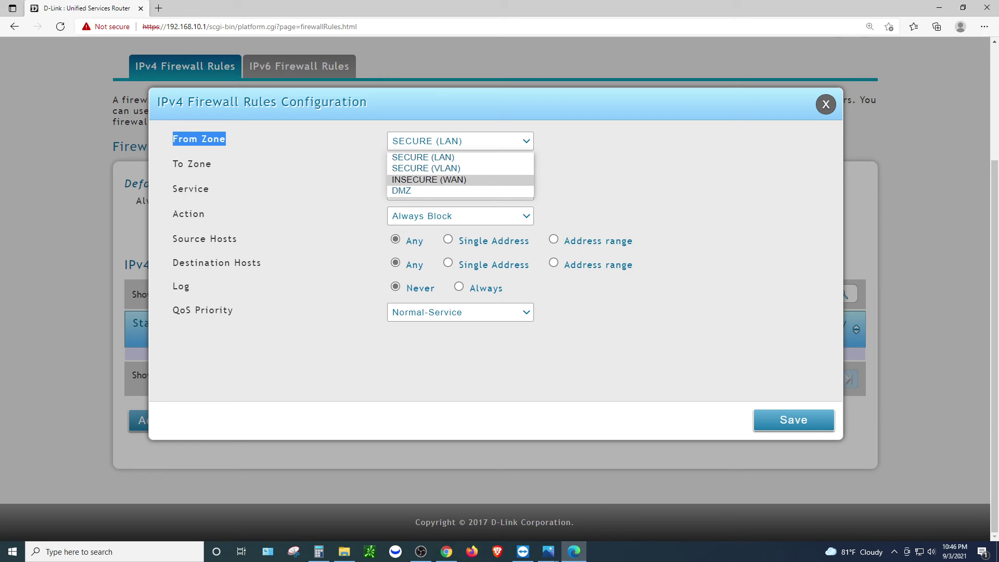
{"action": "key", "text": "Return"}
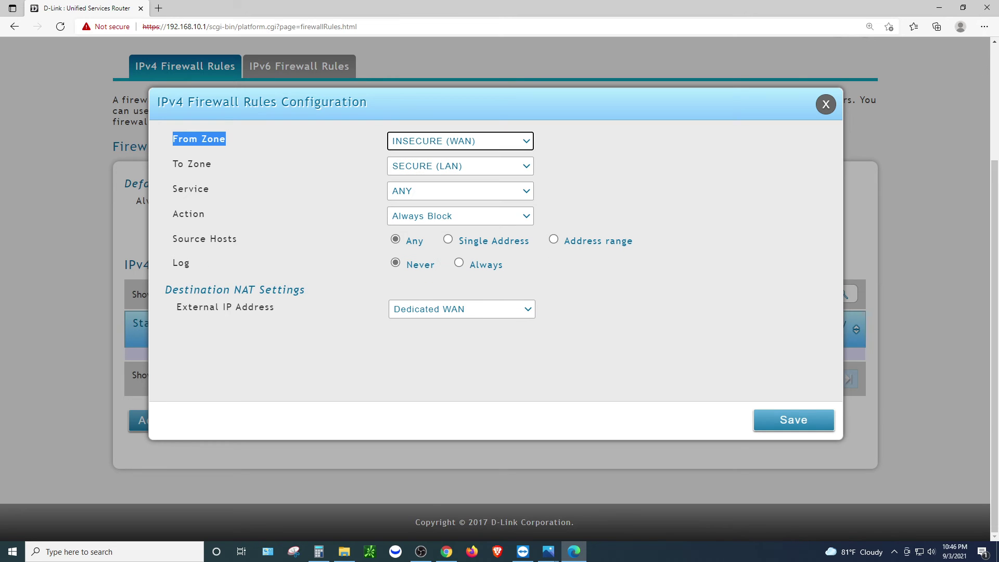
{"action": "left_click_drag", "start_coordinate": [178, 164], "coordinate": [212, 164]}
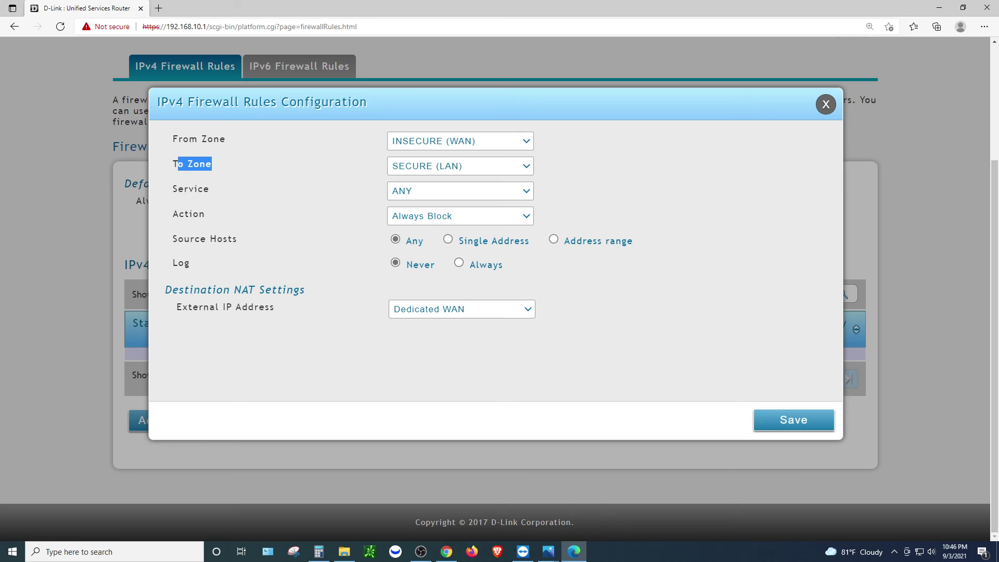
{"action": "left_click", "coordinate": [460, 165]}
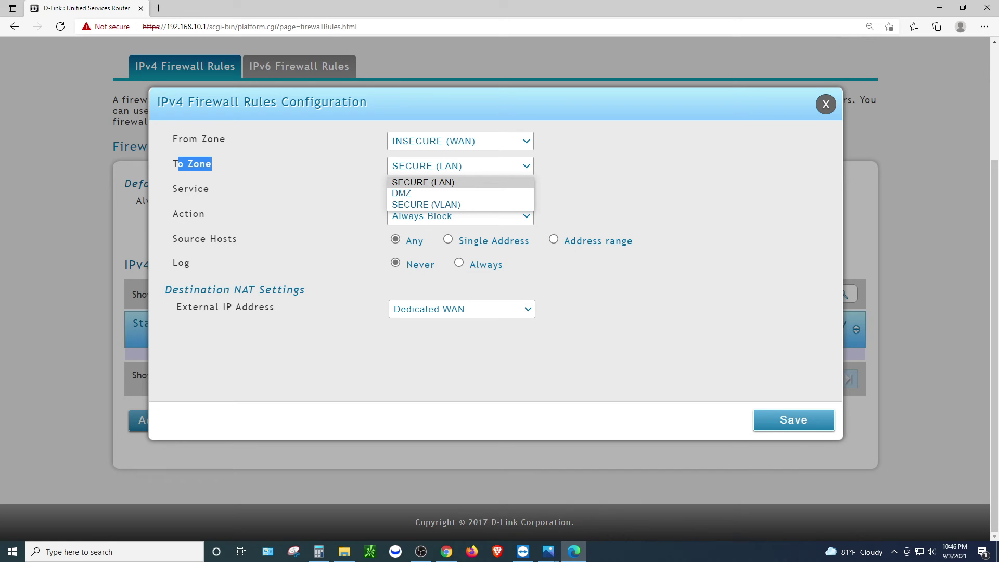
{"action": "key", "text": "Return"}
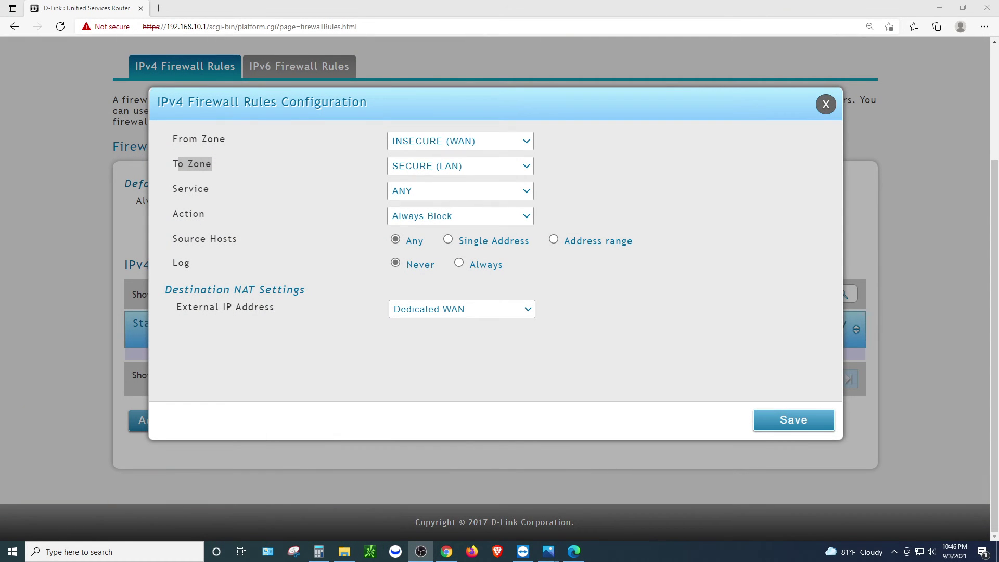
{"action": "left_click", "coordinate": [460, 141]}
{"action": "key", "text": "Escape"}
Set the rule's Service to WorkFromHome and its Action to Always Allow
{"action": "left_click", "coordinate": [460, 190]}
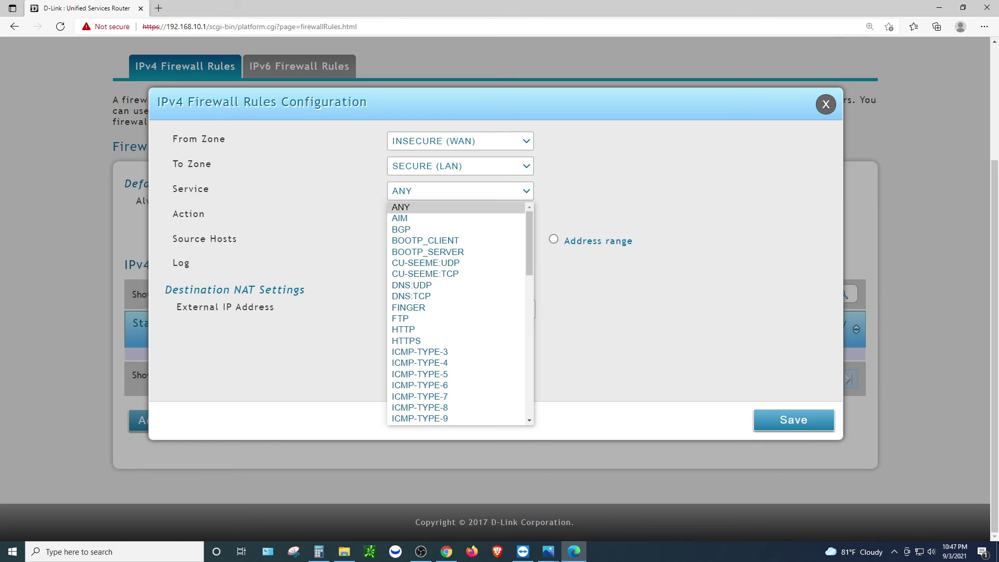
{"action": "key", "text": "Down"}
{"action": "key", "text": "Down"}
{"action": "key", "text": "Down"}
{"action": "key", "text": "Down"}
{"action": "key", "text": "Down"}
{"action": "key", "text": "Down"}
{"action": "key", "text": "Down"}
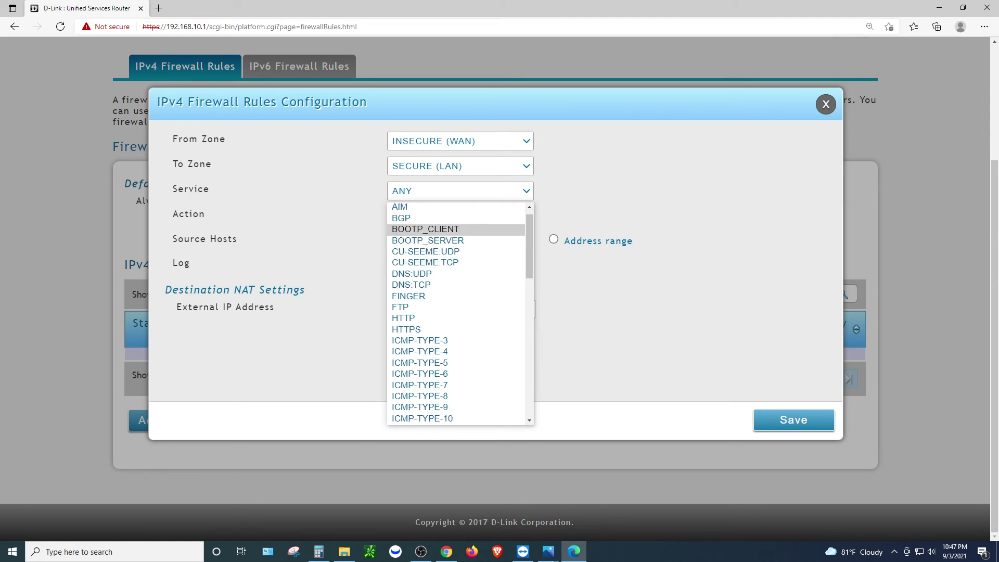
{"action": "key", "text": "Down"}
{"action": "key", "text": "Down"}
{"action": "key", "text": "Down"}
{"action": "key", "text": "Down"}
{"action": "key", "text": "Down"}
{"action": "key", "text": "Down"}
{"action": "key", "text": "Down"}
{"action": "key", "text": "Down"}
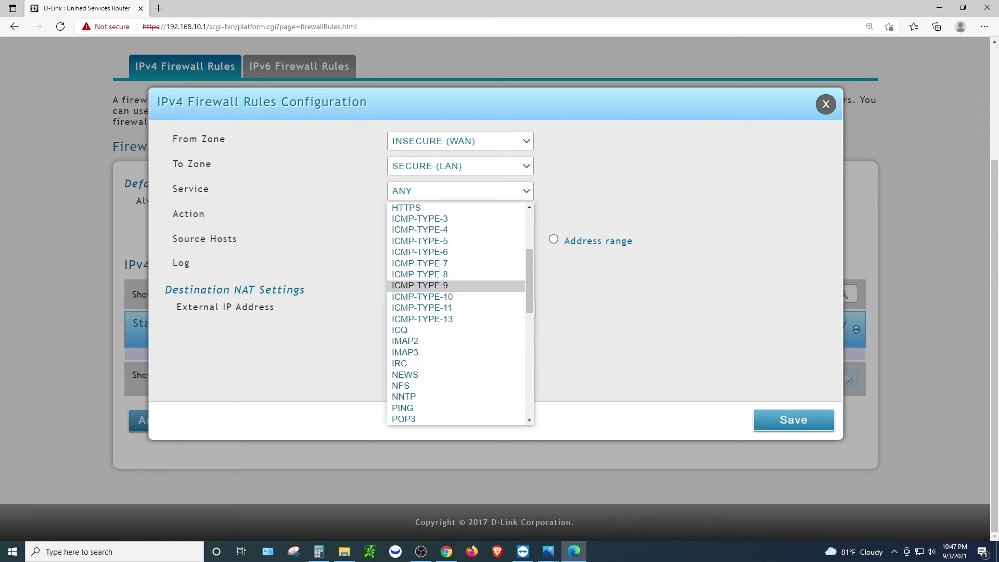
{"action": "scroll", "coordinate": [448, 280], "scroll_direction": "down", "scroll_amount": 3}
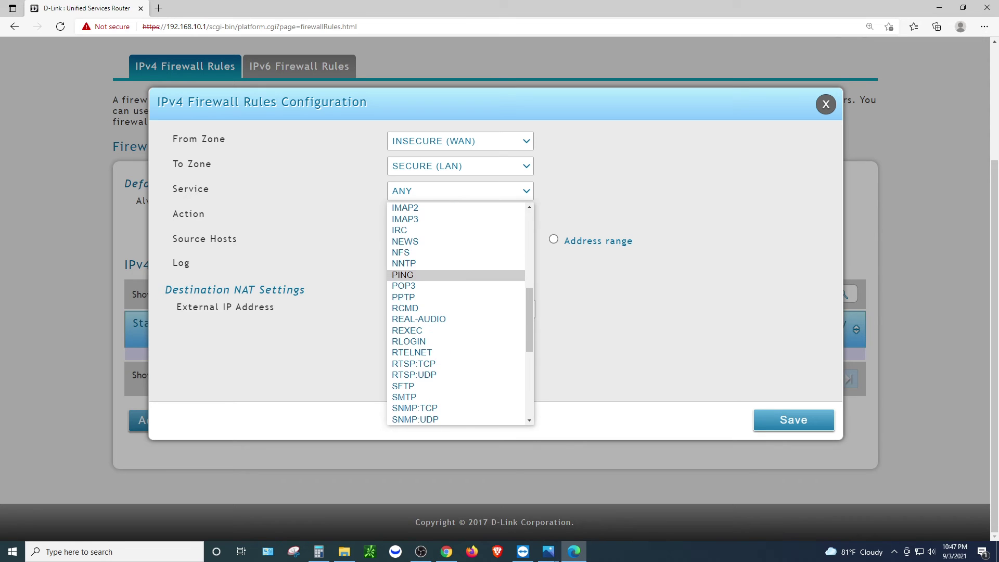
{"action": "scroll", "coordinate": [447, 291], "scroll_direction": "down", "scroll_amount": 2}
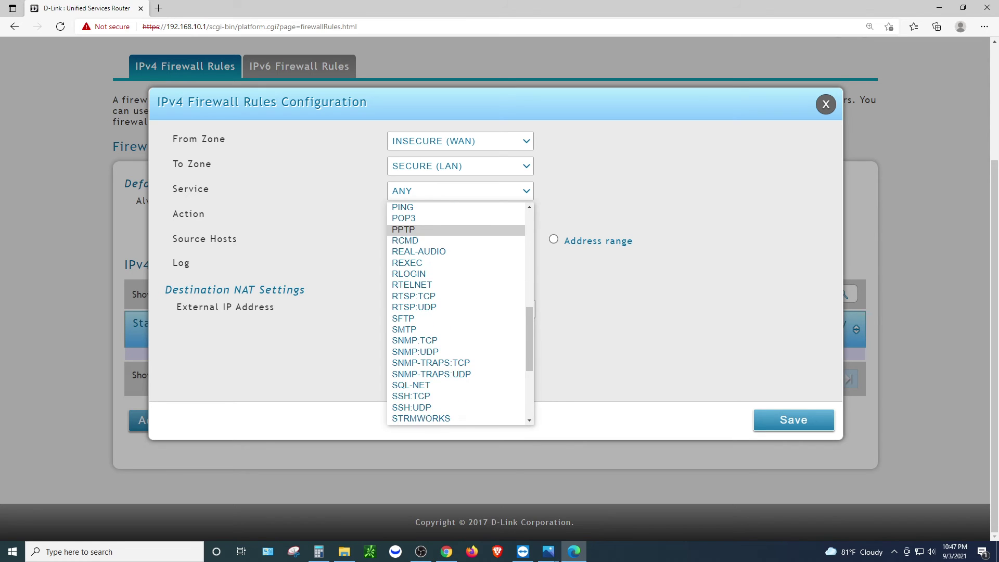
{"action": "scroll", "coordinate": [447, 288], "scroll_direction": "down", "scroll_amount": 4}
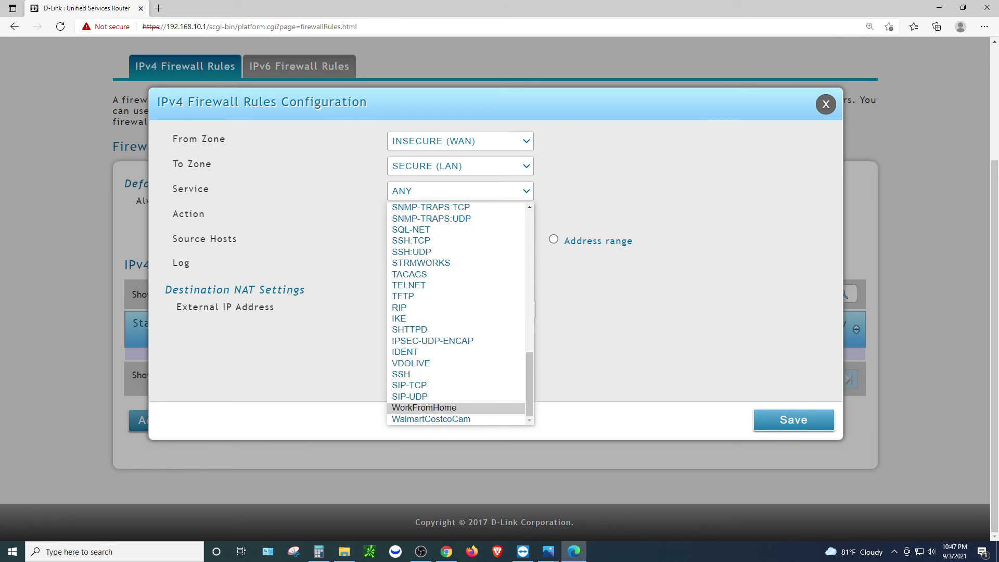
{"action": "left_click", "coordinate": [424, 408]}
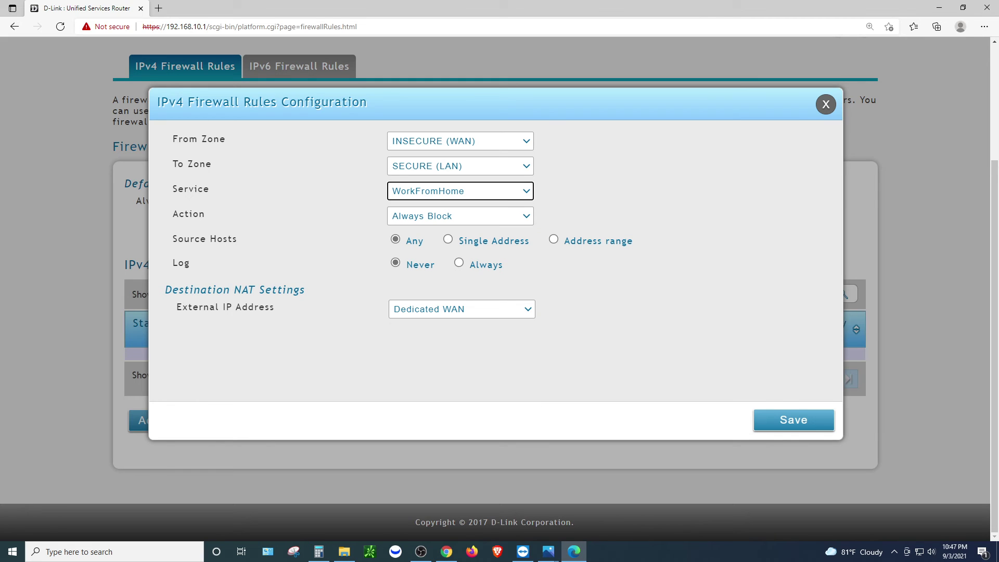
{"action": "left_click", "coordinate": [460, 216]}
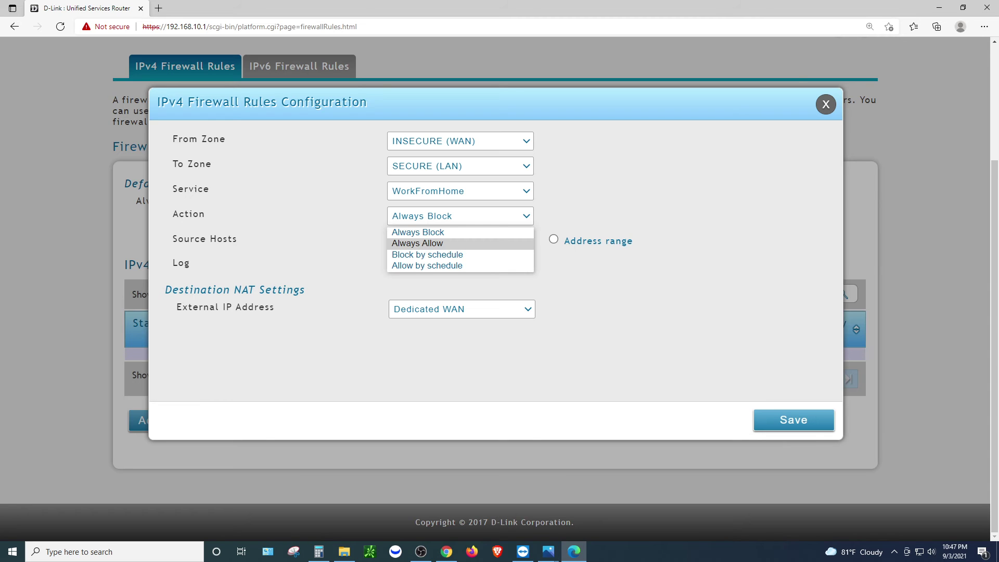
{"action": "left_click", "coordinate": [417, 243]}
{"action": "left_click", "coordinate": [460, 216]}
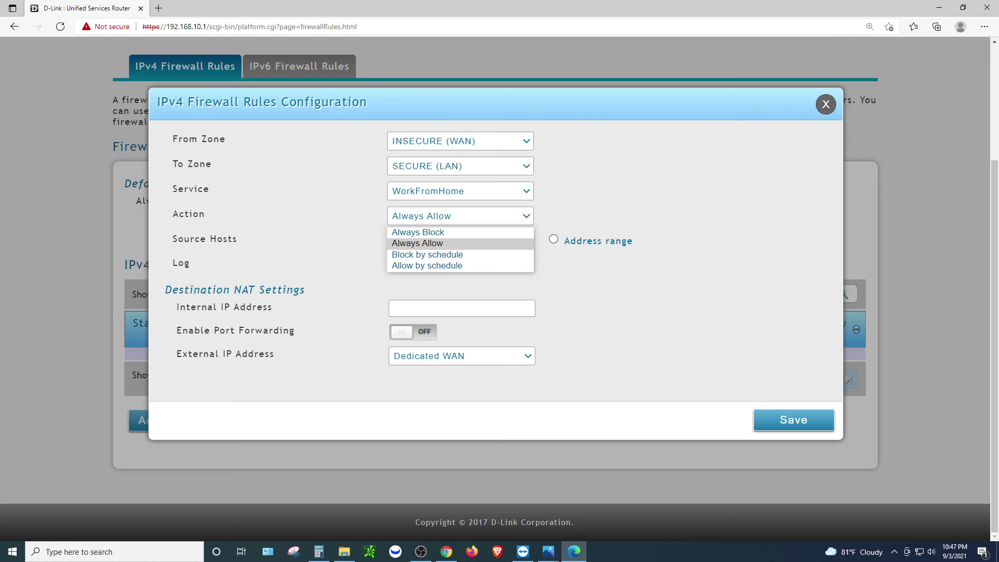
{"action": "key", "text": "Return"}
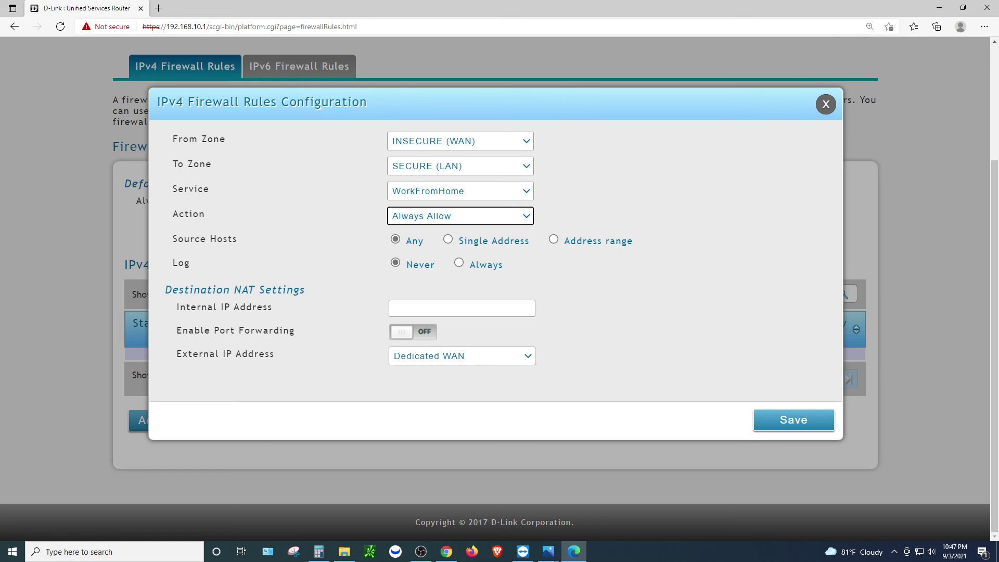
Enter 192.168.10.50 as the rule's Internal IP Address under Destination NAT Settings
{"action": "left_click_drag", "start_coordinate": [180, 307], "coordinate": [269, 307]}
{"action": "left_click_drag", "start_coordinate": [185, 289], "coordinate": [273, 306]}
{"action": "key", "text": "Tab"}
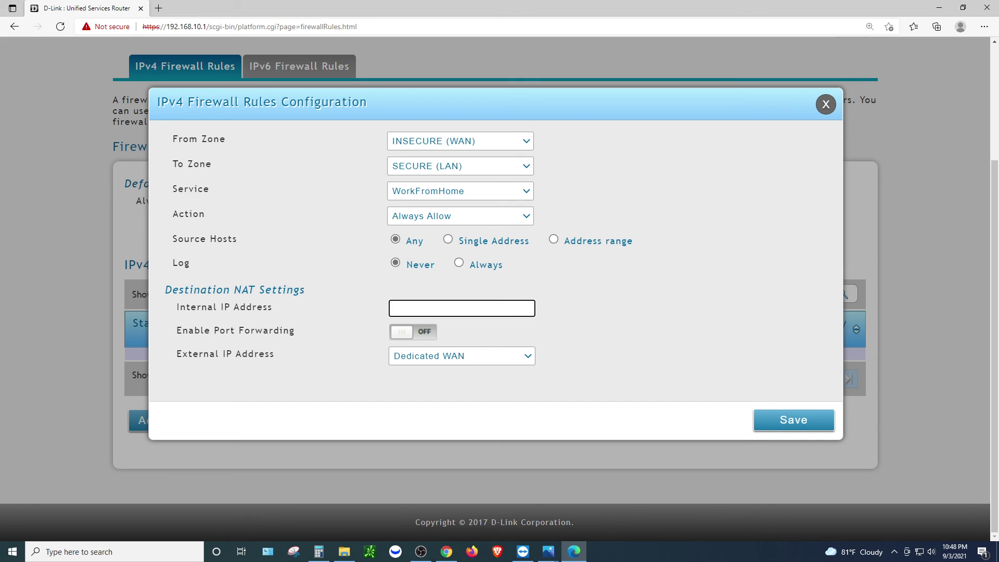
{"action": "type", "text": "192.168.10.50"}
{"action": "key", "text": "Tab"}
Toggle Enable Port Forwarding on and back off, keeping the action at Always Allow
{"action": "key", "text": "alt+Tab"}
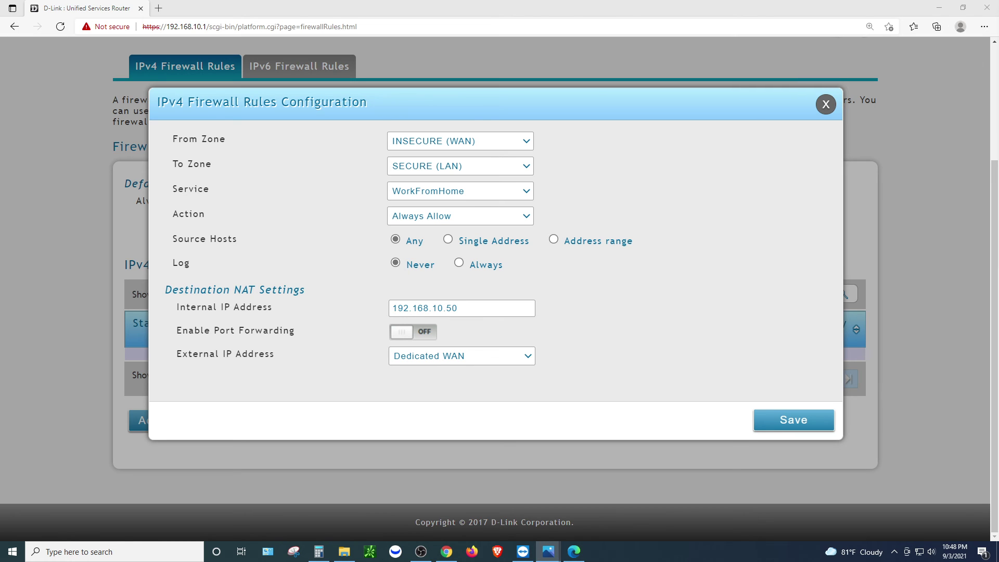
{"action": "key", "text": "alt+Tab"}
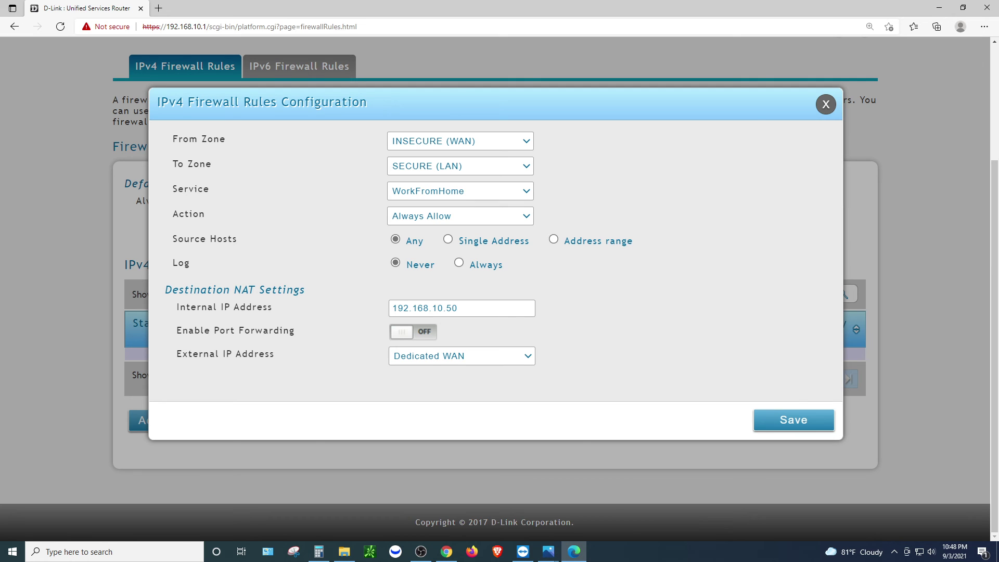
{"action": "key", "text": "space"}
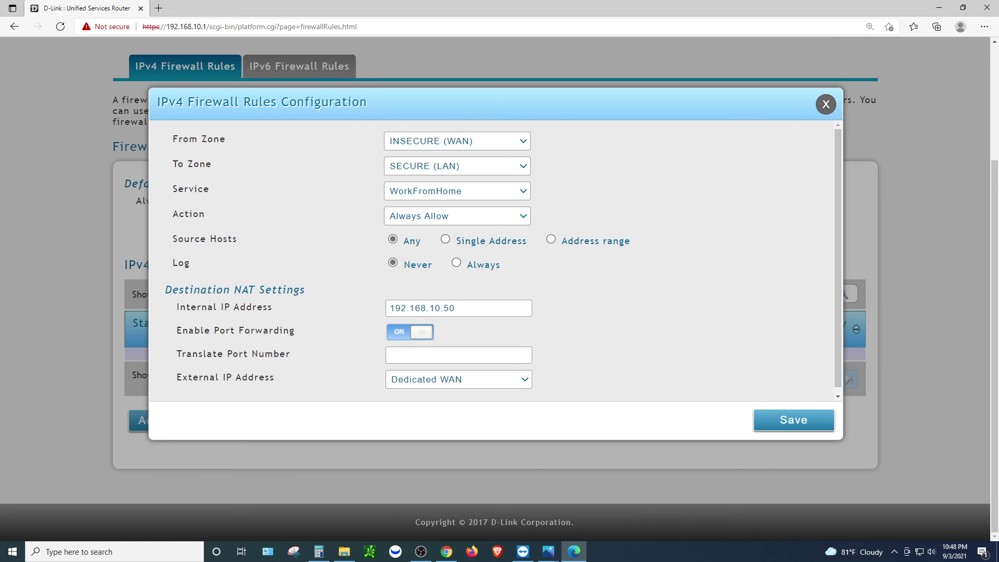
{"action": "key", "text": "space"}
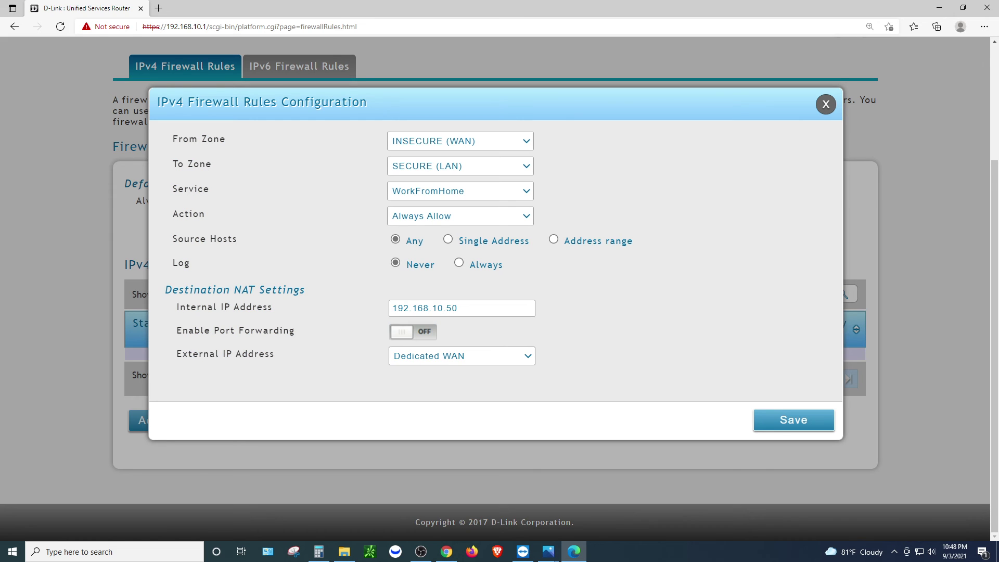
{"action": "key", "text": "alt+Down"}
{"action": "key", "text": "Up"}
{"action": "key", "text": "Down"}
{"action": "key", "text": "Down"}
{"action": "key", "text": "Down"}
{"action": "key", "text": "Escape"}
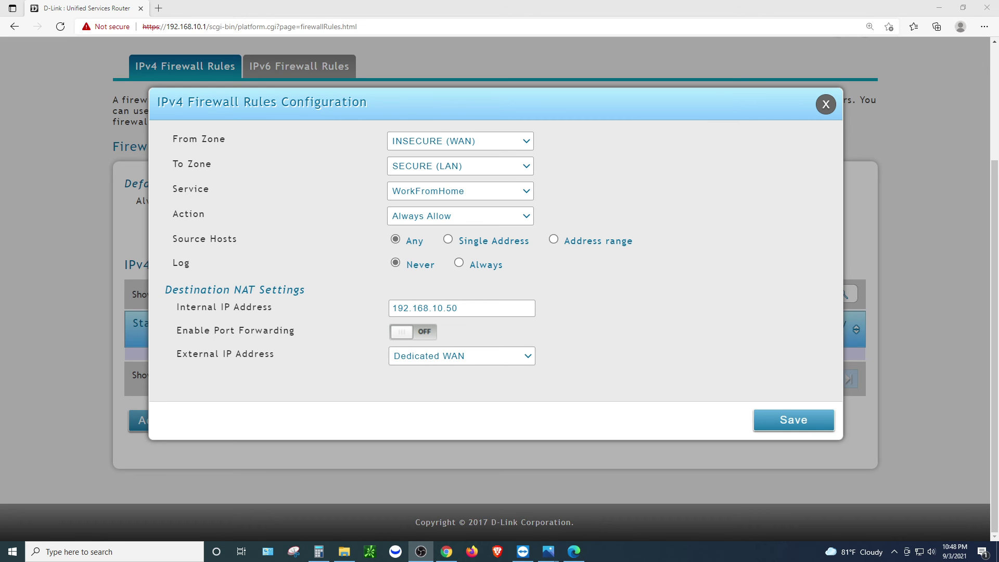
{"action": "key", "text": "alt+Tab"}
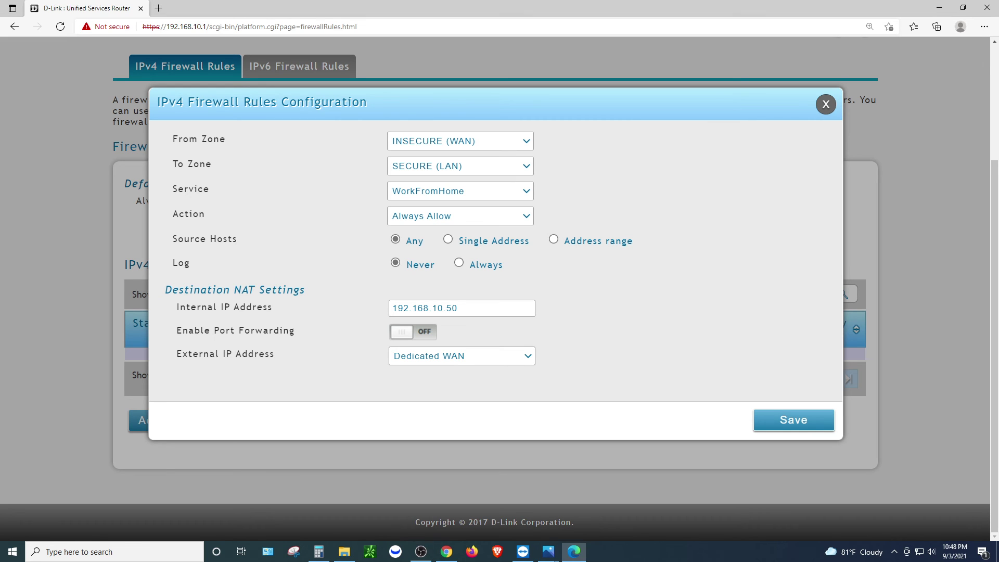
Log back in to the router with the admin username and password
{"action": "left_click", "coordinate": [791, 424]}
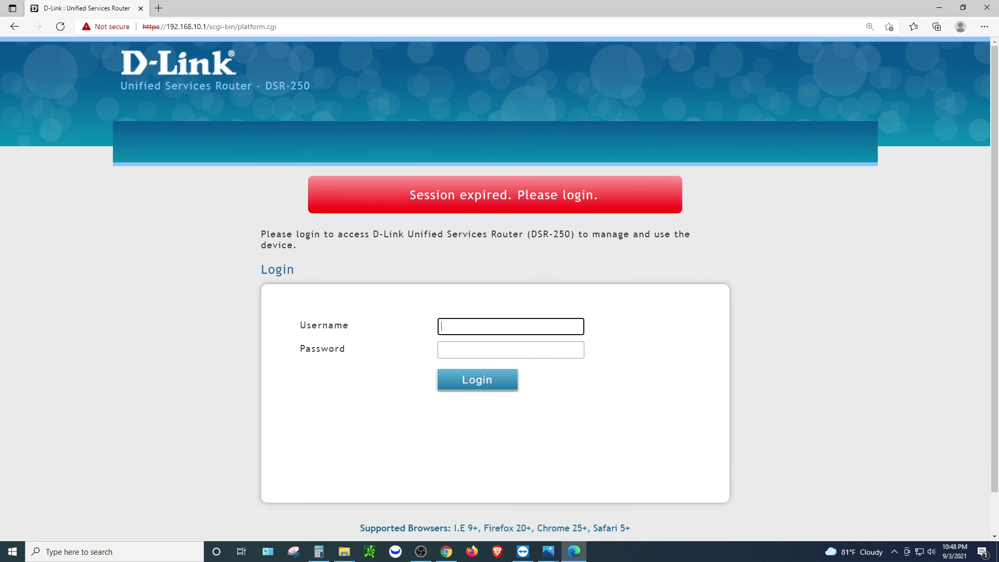
{"action": "type", "text": "admin"}
{"action": "key", "text": "Tab"}
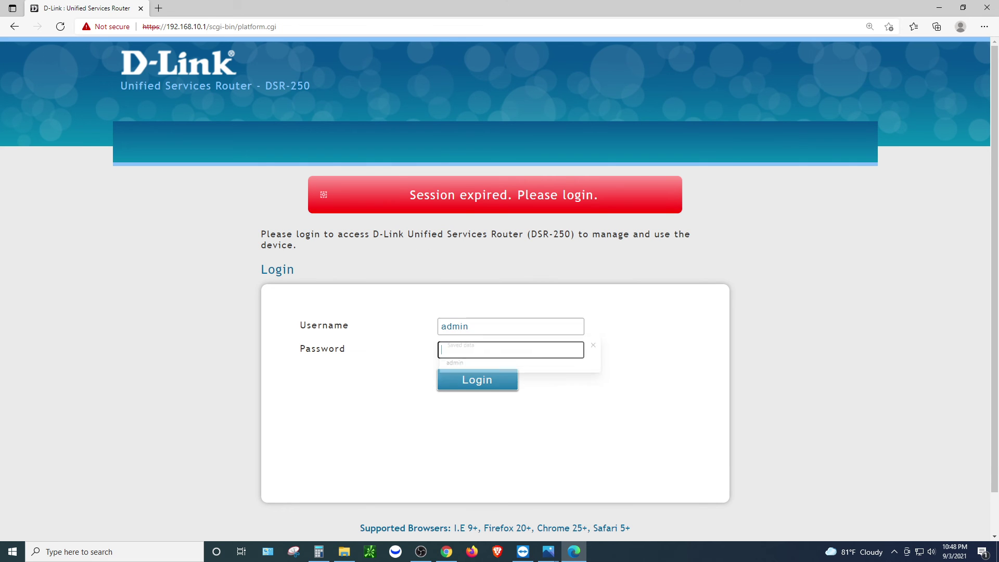
{"action": "type", "text": "admin"}
{"action": "key", "text": "Return"}
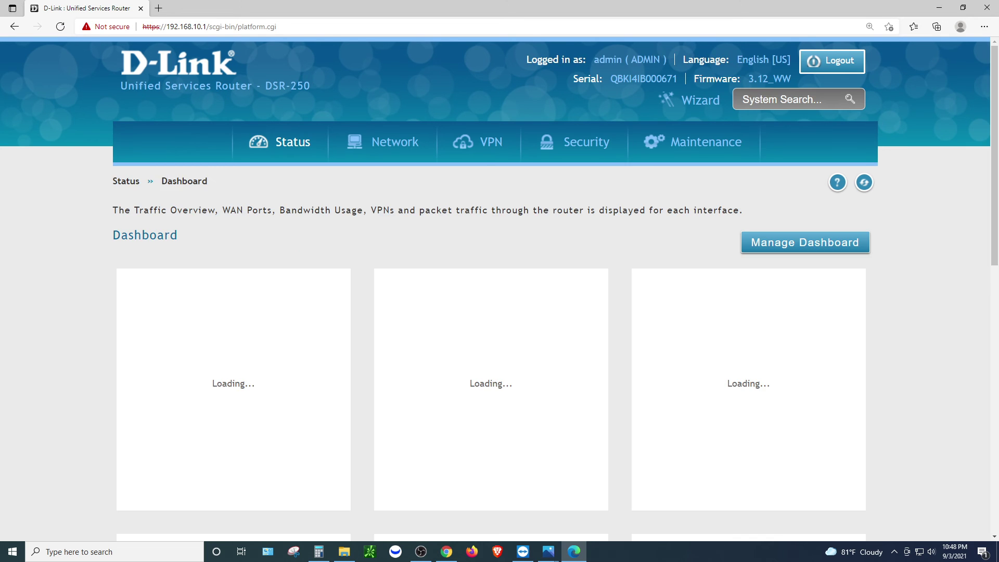
Open Security > Firewall > Firewall Rules and scroll to the still-empty IPv4 rules list
{"action": "mouse_move", "coordinate": [587, 142]}
{"action": "left_click", "coordinate": [679, 184]}
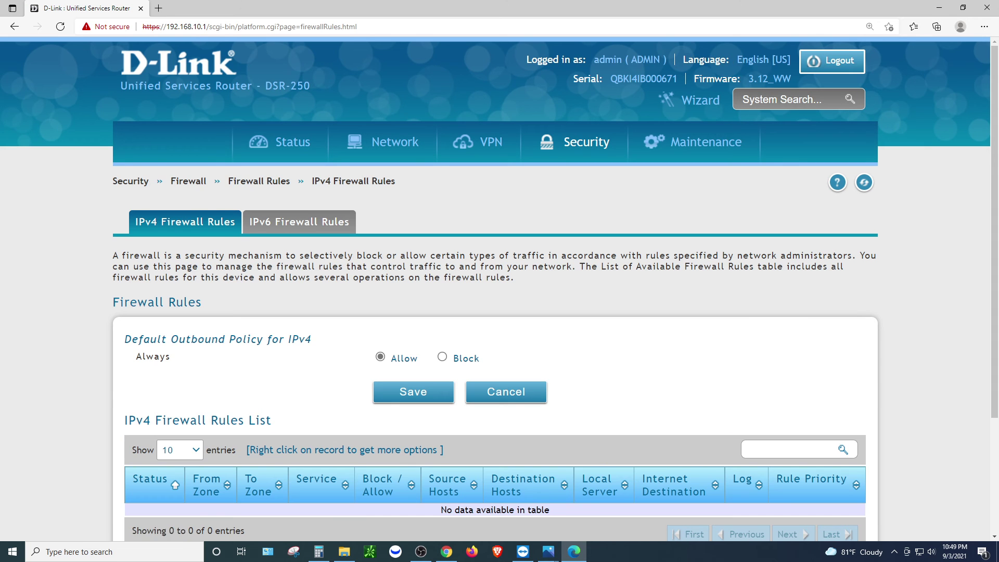
{"action": "scroll", "coordinate": [499, 286], "scroll_direction": "down", "scroll_amount": 3}
Start a new IPv4 rule from INSECURE (WAN) using the WorkFromHome service
{"action": "left_click", "coordinate": [215, 420]}
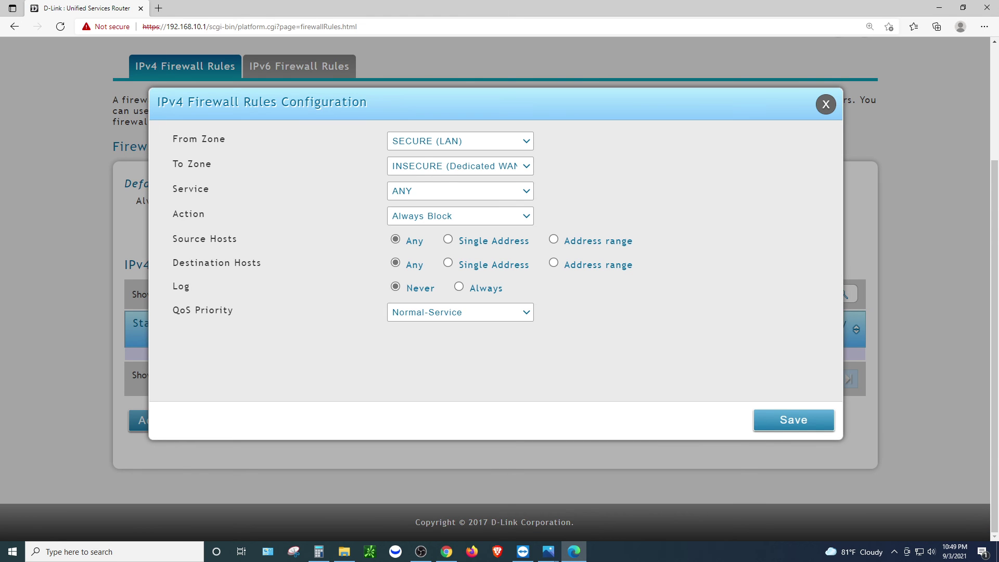
{"action": "left_click", "coordinate": [460, 141]}
{"action": "key", "text": "Down"}
{"action": "key", "text": "Down"}
{"action": "key", "text": "Return"}
{"action": "key", "text": "Tab"}
{"action": "key", "text": "Tab"}
{"action": "key", "text": "alt+Down"}
{"action": "key", "text": "Down"}
{"action": "key", "text": "Down"}
{"action": "key", "text": "Down"}
{"action": "key", "text": "Down"}
{"action": "key", "text": "Down"}
{"action": "key", "text": "Down"}
{"action": "key", "text": "Down"}
{"action": "key", "text": "Down"}
{"action": "key", "text": "Down"}
{"action": "key", "text": "Down"}
{"action": "key", "text": "Down"}
{"action": "key", "text": "Down"}
Set Action to Always Allow and Internal IP to 192.168.10.50, then save the rule
{"action": "key", "text": "Down"}
{"action": "key", "text": "Down"}
{"action": "key", "text": "Down"}
{"action": "key", "text": "Down"}
{"action": "key", "text": "Down"}
{"action": "key", "text": "Down"}
{"action": "key", "text": "Down"}
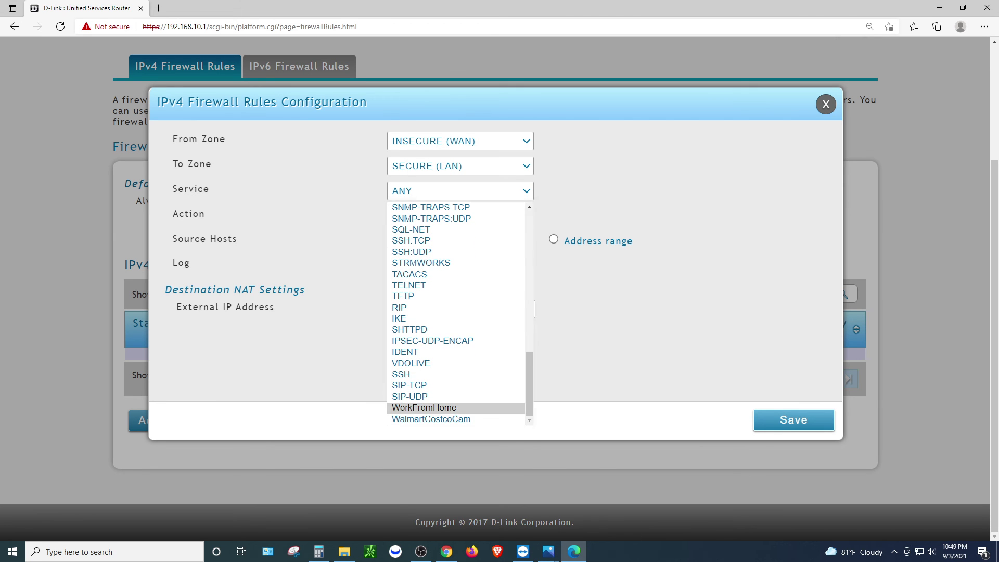
{"action": "key", "text": "Return"}
{"action": "key", "text": "Tab"}
{"action": "key", "text": "alt+Down"}
{"action": "key", "text": "Down"}
{"action": "key", "text": "Down"}
{"action": "key", "text": "Return"}
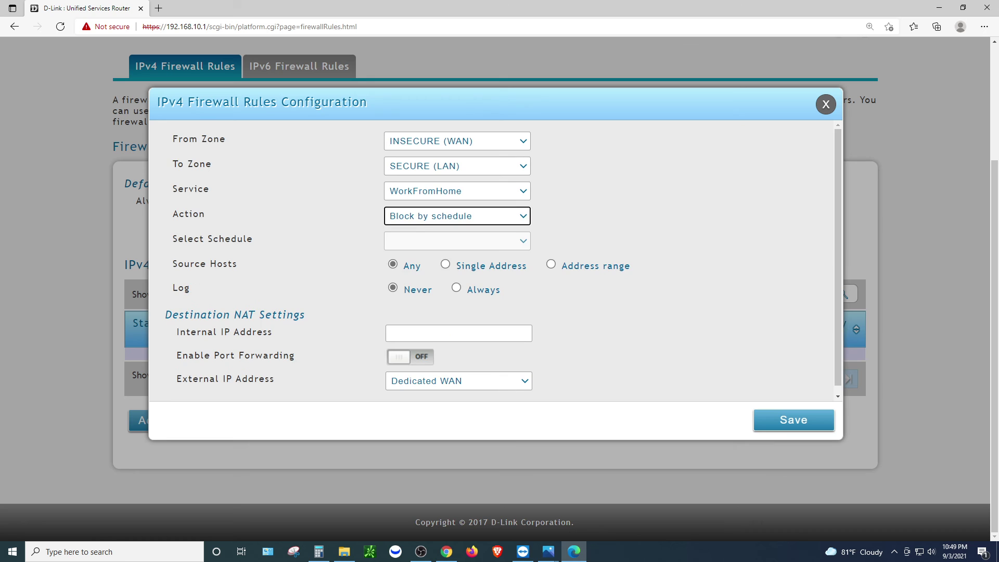
{"action": "key", "text": "alt+Down"}
{"action": "key", "text": "Up"}
{"action": "key", "text": "Return"}
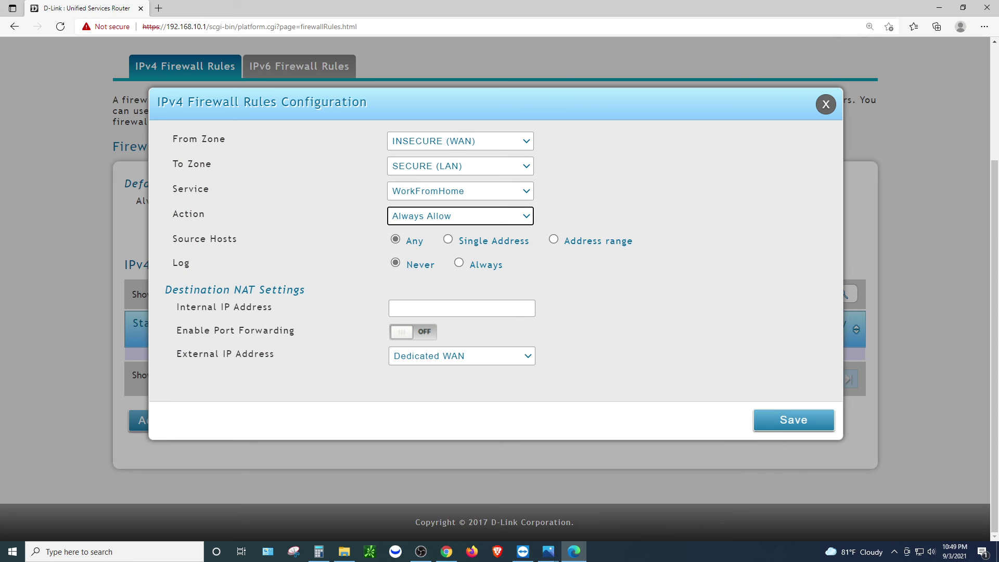
{"action": "key", "text": "Tab"}
{"action": "key", "text": "Tab"}
{"action": "key", "text": "Tab"}
{"action": "key", "text": "Down"}
{"action": "key", "text": "Return"}
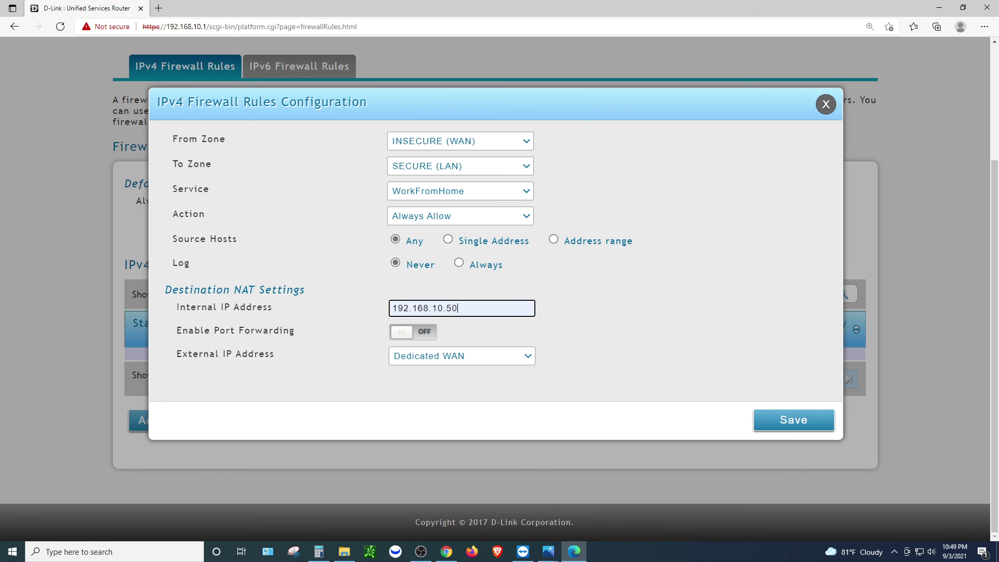
{"action": "left_click", "coordinate": [802, 430]}
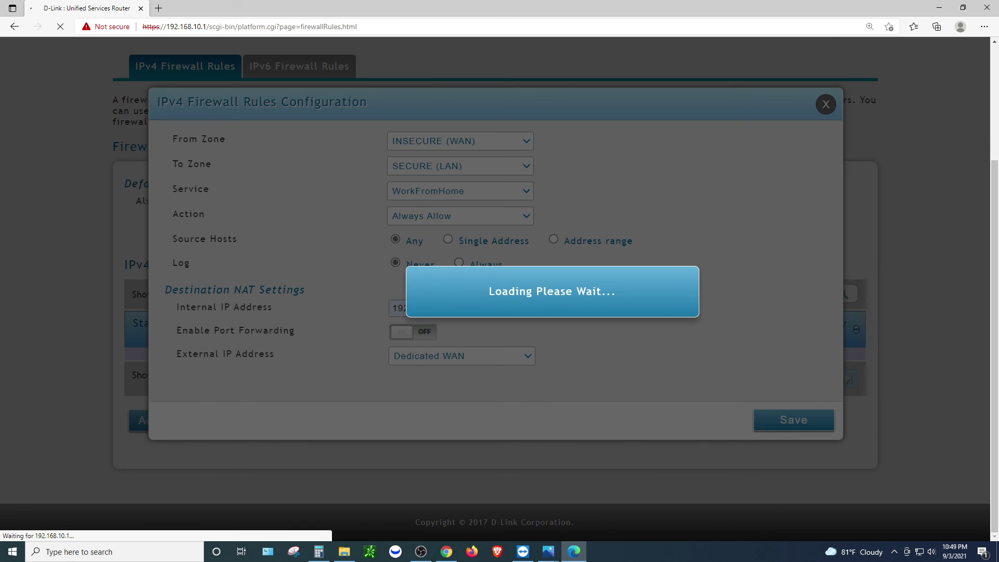
{"action": "scroll", "coordinate": [499, 291], "scroll_direction": "down", "scroll_amount": 3}
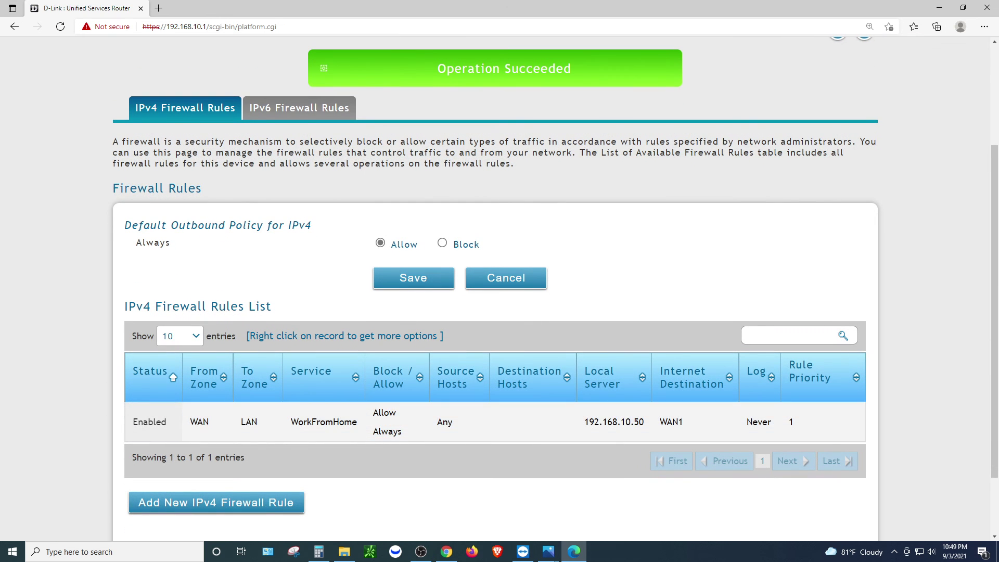
Start another IPv4 rule: From Zone INSECURE (WAN), Service WalmartCostcoCam, Action Always Allow
{"action": "left_click", "coordinate": [216, 502]}
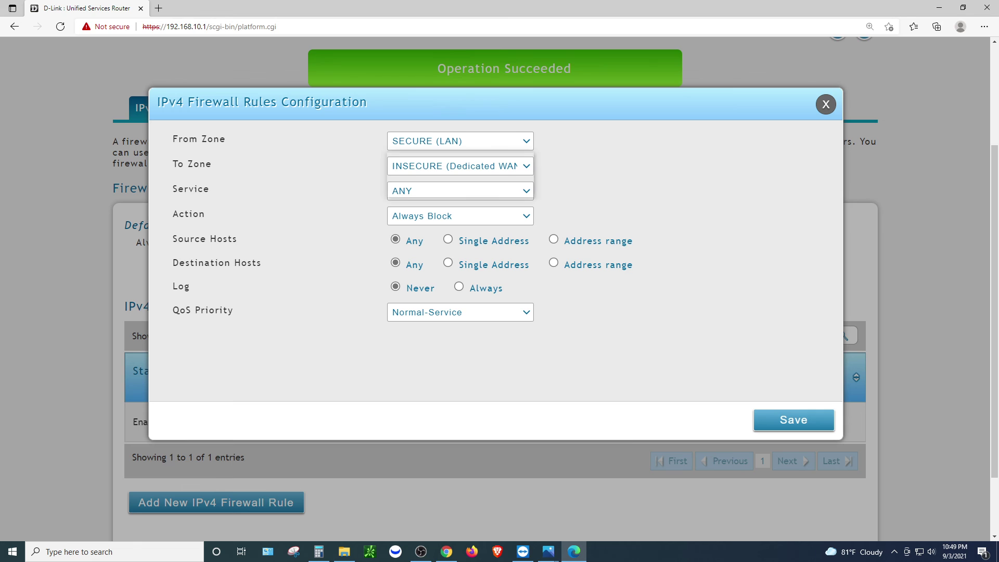
{"action": "left_click", "coordinate": [460, 141]}
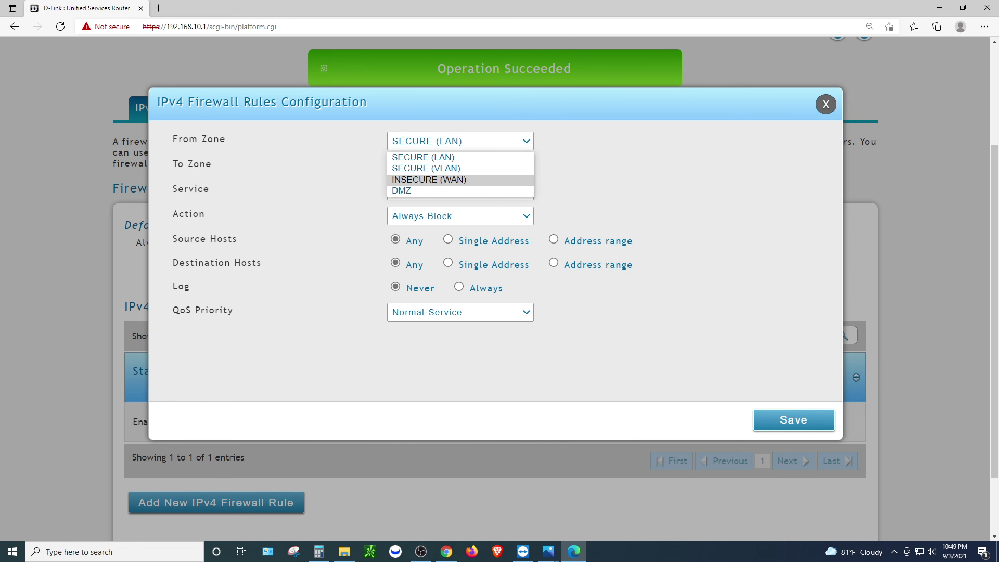
{"action": "left_click", "coordinate": [428, 179]}
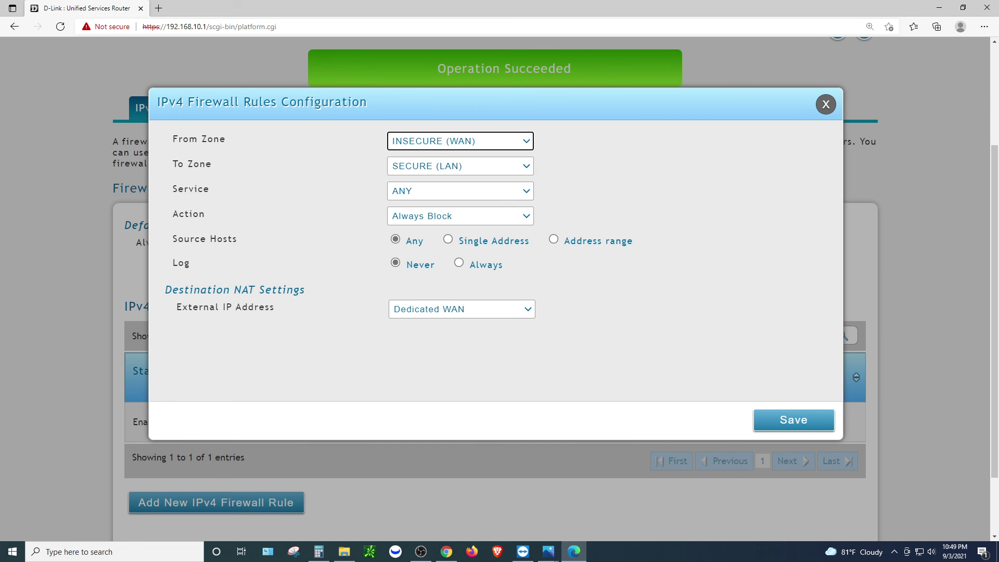
{"action": "left_click", "coordinate": [460, 191]}
{"action": "scroll", "coordinate": [458, 312], "scroll_direction": "down", "scroll_amount": 10}
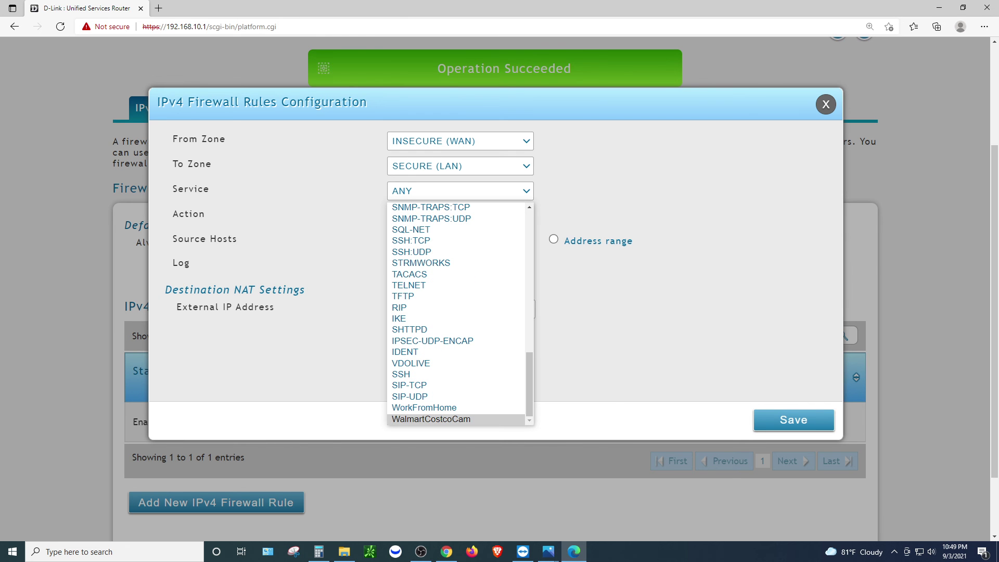
{"action": "left_click", "coordinate": [431, 419]}
{"action": "left_click", "coordinate": [460, 216]}
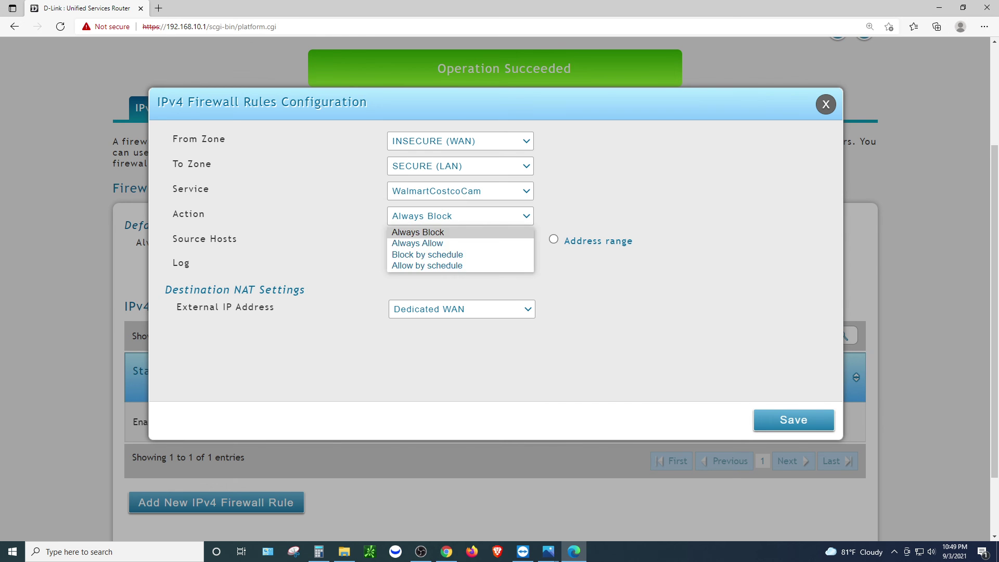
{"action": "left_click", "coordinate": [423, 243]}
Set the rule's Internal IP Address to 192.168.10.99 and save it
{"action": "left_click", "coordinate": [462, 308]}
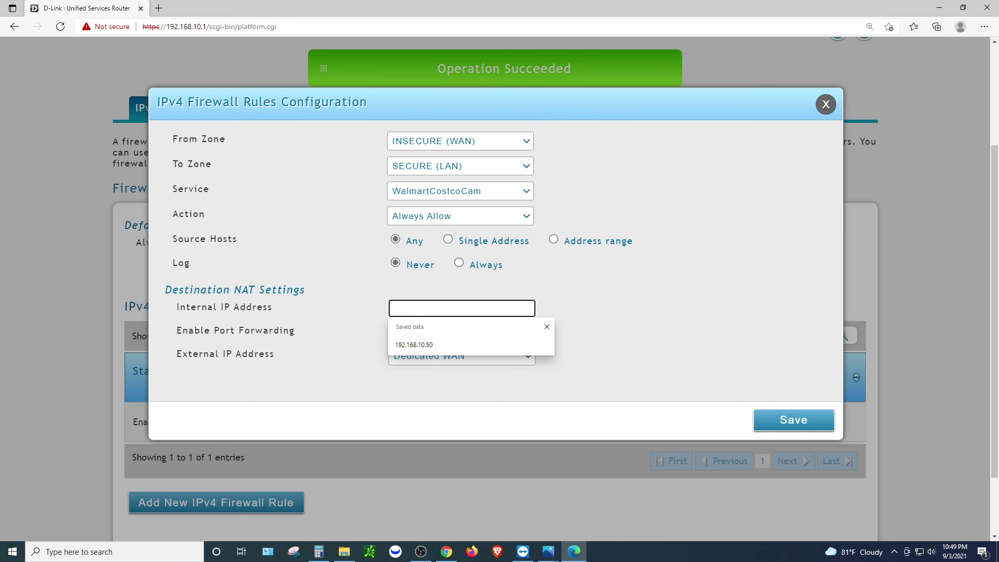
{"action": "type", "text": "192.168.10.99"}
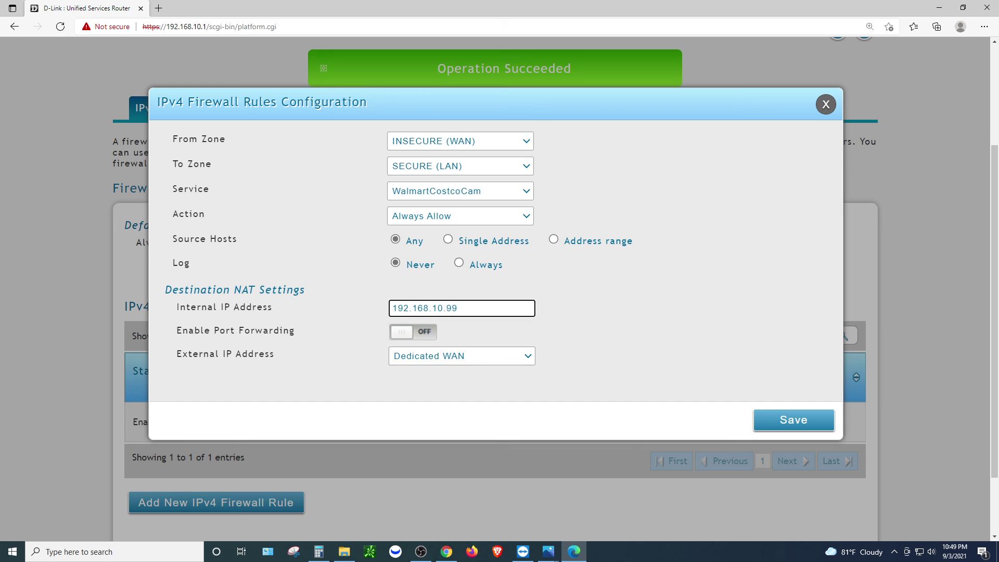
{"action": "key", "text": "Tab"}
{"action": "double_click", "coordinate": [451, 308]}
{"action": "left_click", "coordinate": [458, 308]}
{"action": "key", "text": "Return"}
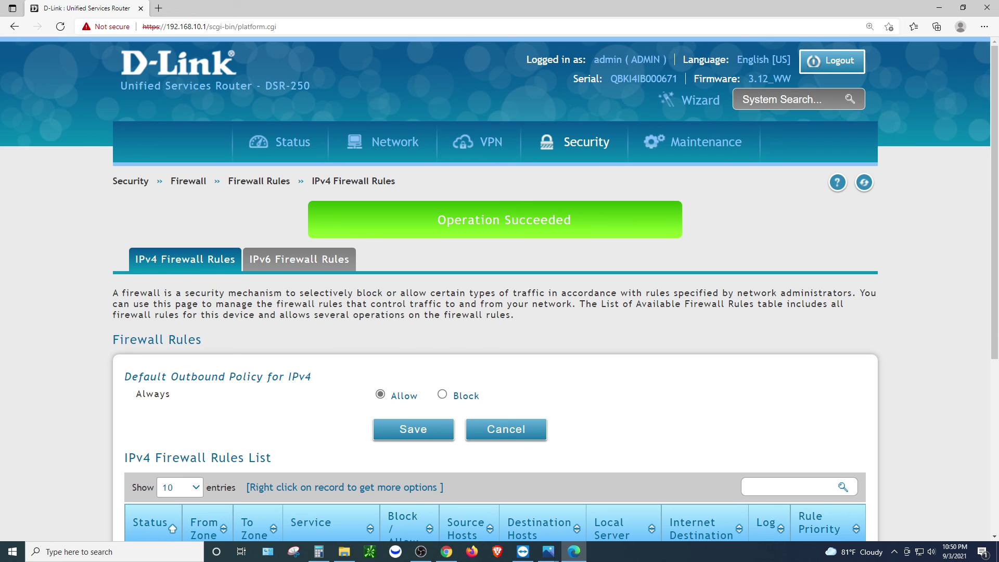
{"action": "left_click_drag", "start_coordinate": [437, 219], "coordinate": [571, 219]}
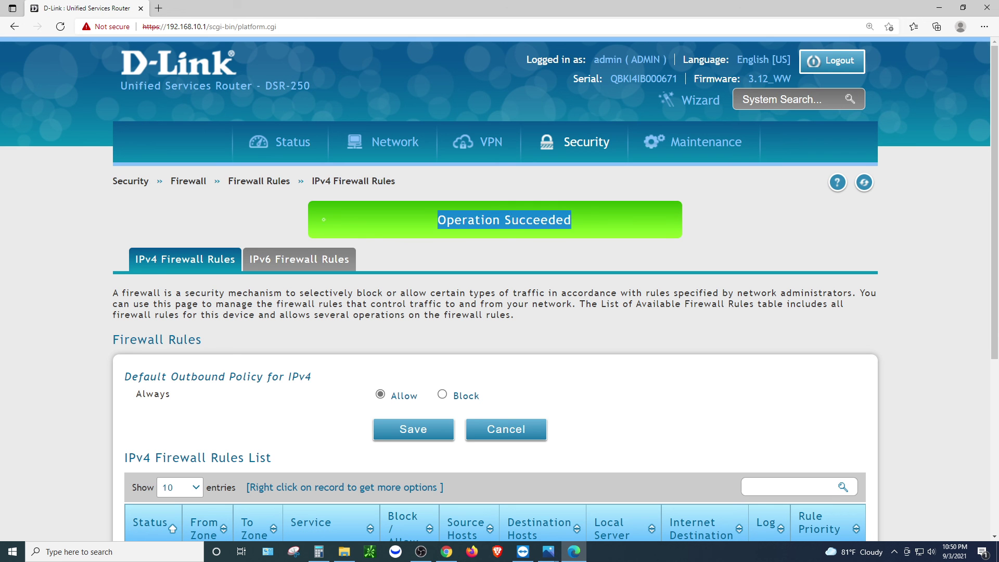
{"action": "scroll", "coordinate": [499, 291], "scroll_direction": "down", "scroll_amount": 4}
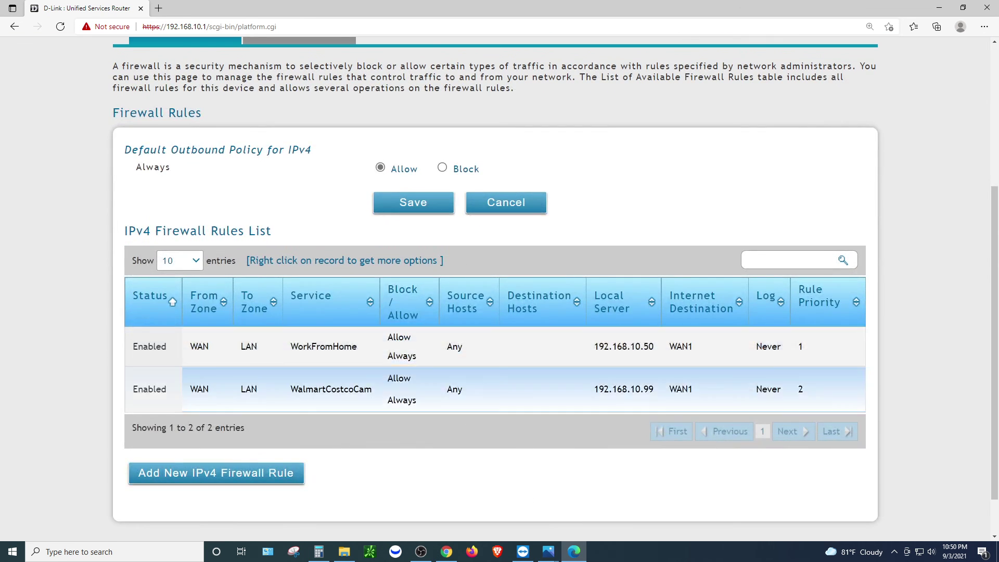
{"action": "scroll", "coordinate": [499, 390], "scroll_direction": "up", "scroll_amount": 2}
{"action": "scroll", "coordinate": [323, 189], "scroll_direction": "up", "scroll_amount": 1}
{"action": "scroll", "coordinate": [323, 189], "scroll_direction": "down", "scroll_amount": 4}
{"action": "scroll", "coordinate": [323, 189], "scroll_direction": "up", "scroll_amount": 5}
{"action": "scroll", "coordinate": [323, 188], "scroll_direction": "up", "scroll_amount": 1}
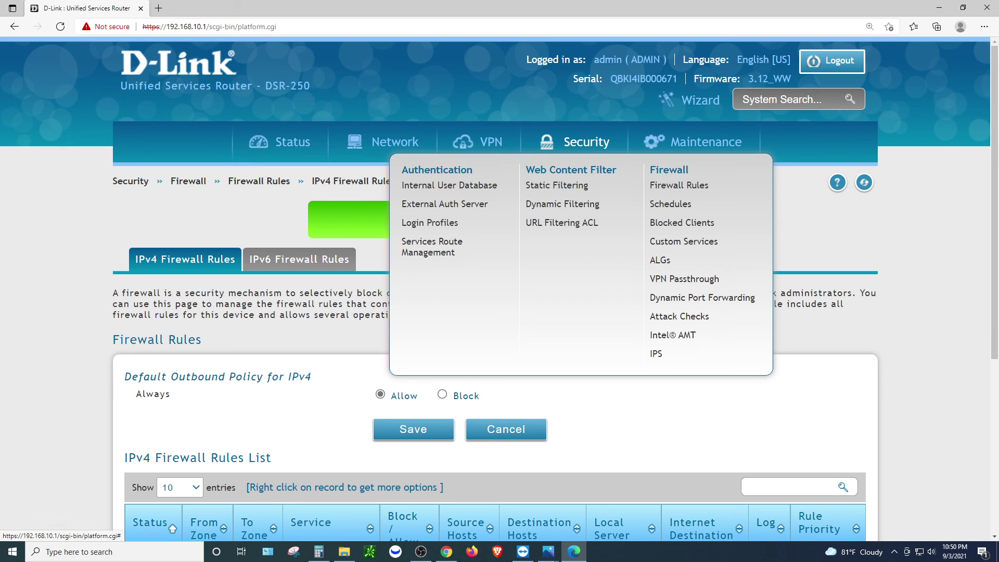
{"action": "mouse_move", "coordinate": [395, 141]}
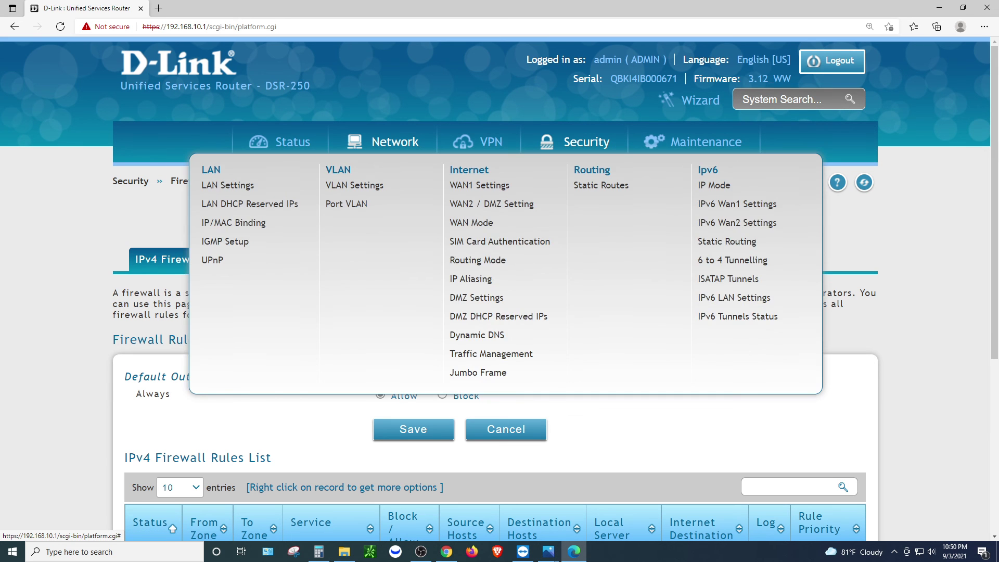
{"action": "mouse_move", "coordinate": [479, 141]}
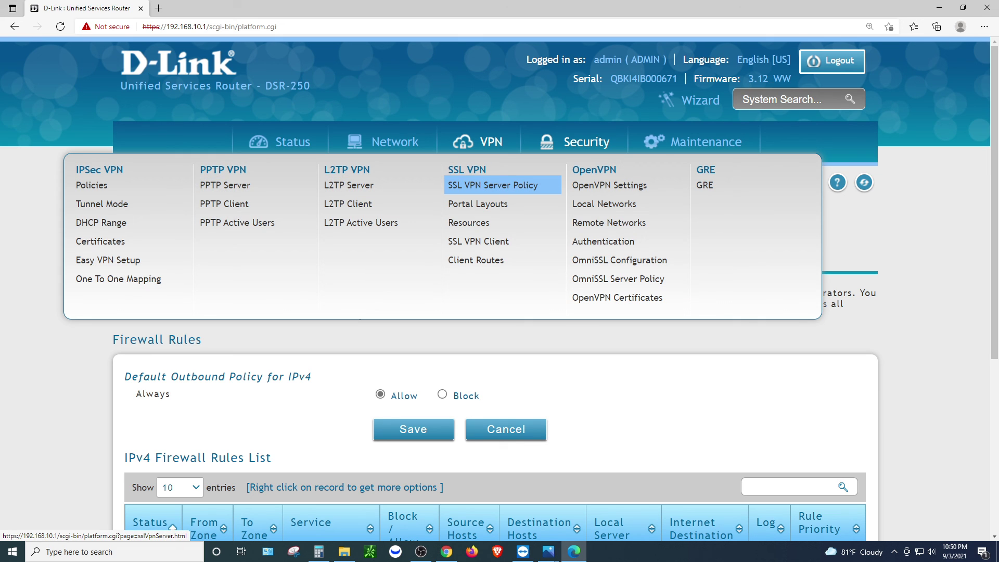
{"action": "mouse_move", "coordinate": [706, 142]}
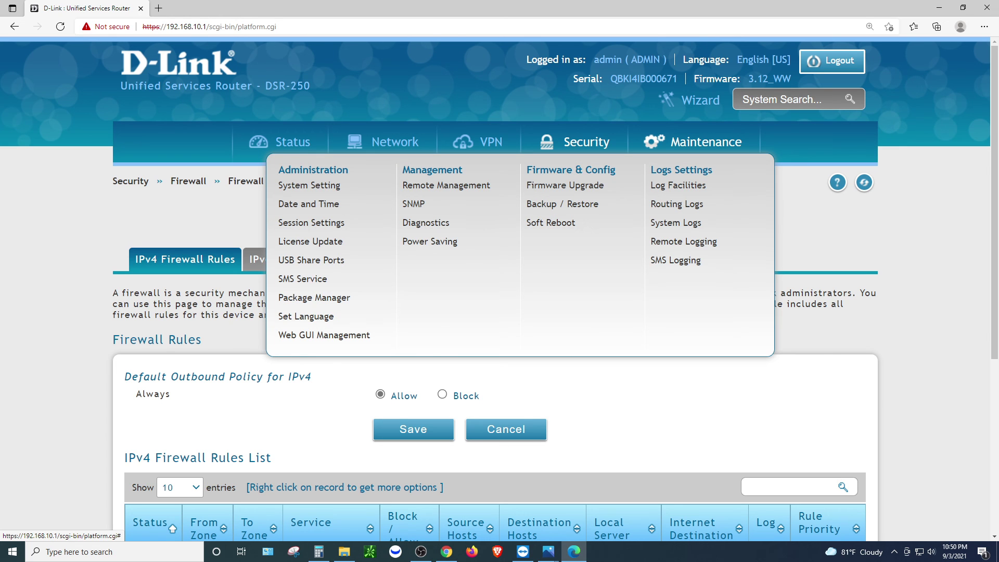
{"action": "mouse_move", "coordinate": [394, 141]}
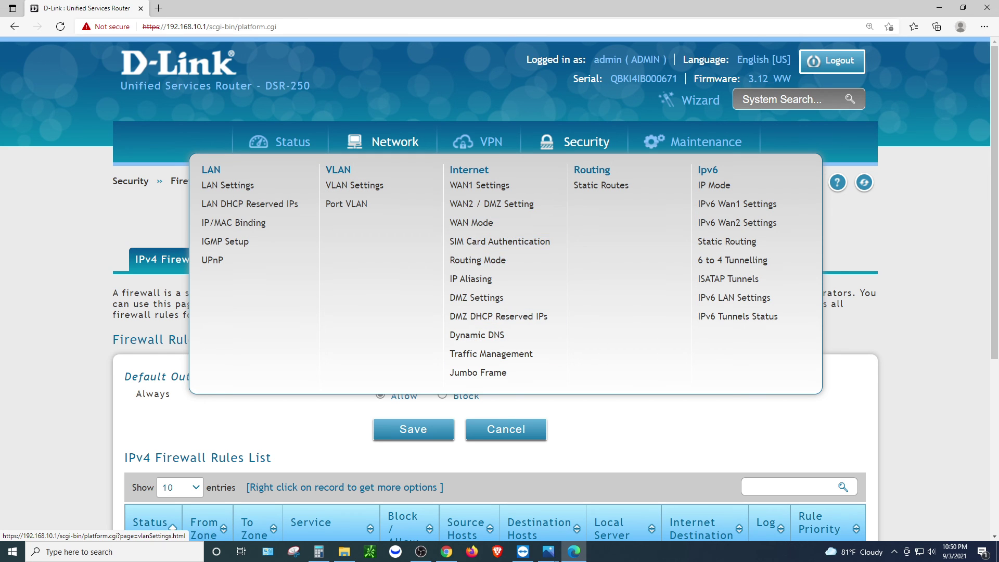
{"action": "mouse_move", "coordinate": [283, 141]}
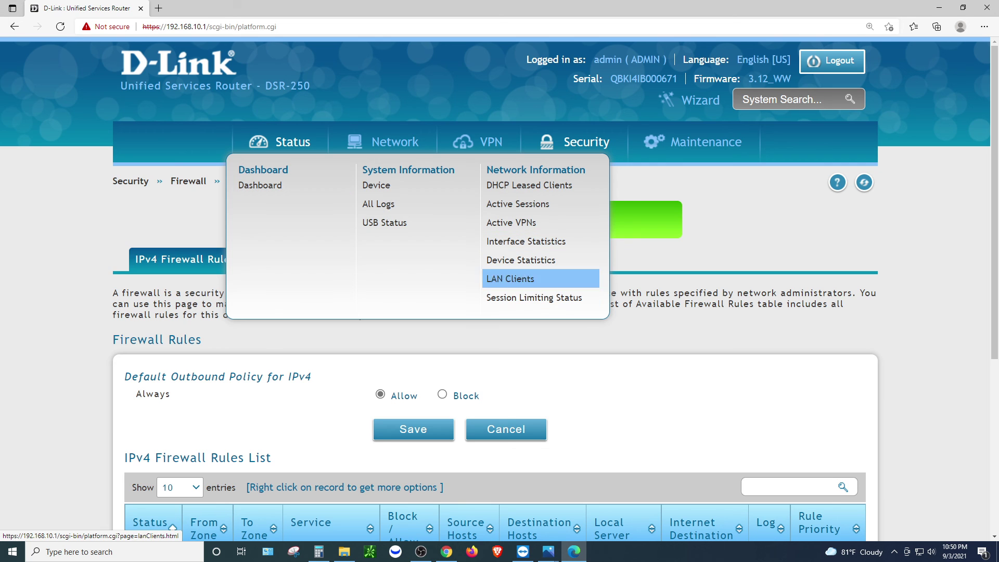